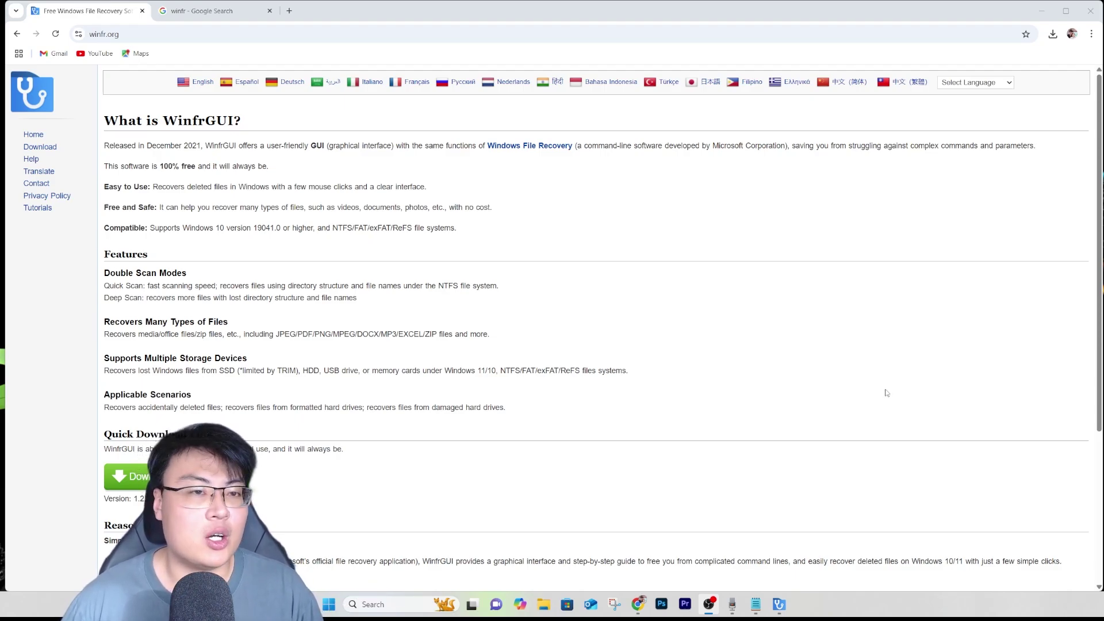
# Leave the winfr.org WinfrGUI homepage for the 'winfr - Google Search' tab.
pyautogui.middleClick(950, 404)
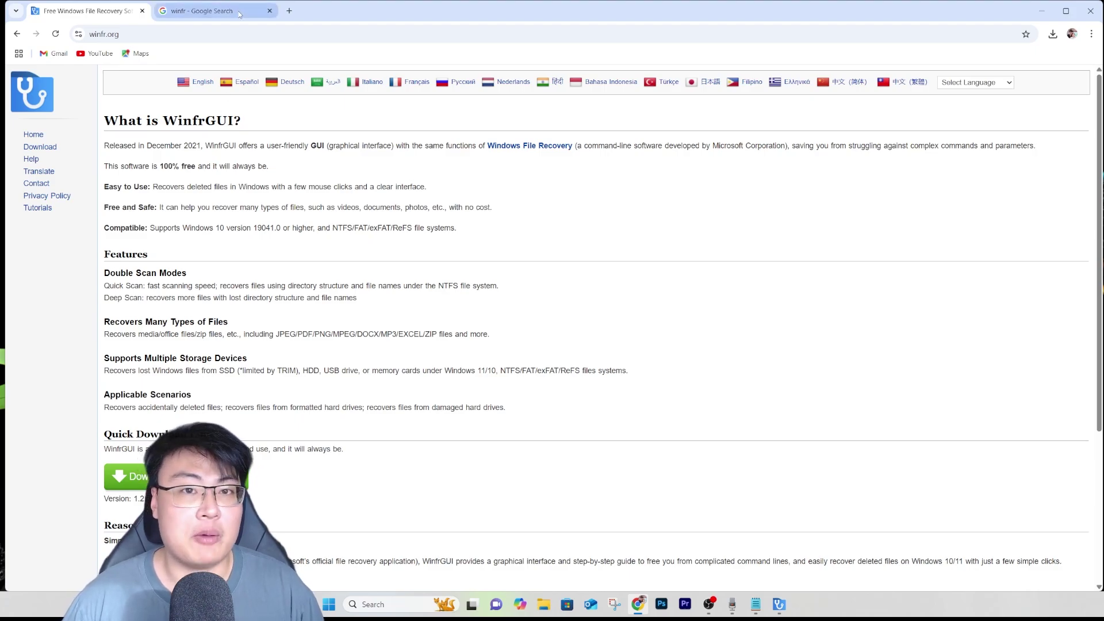
pyautogui.click(201, 10)
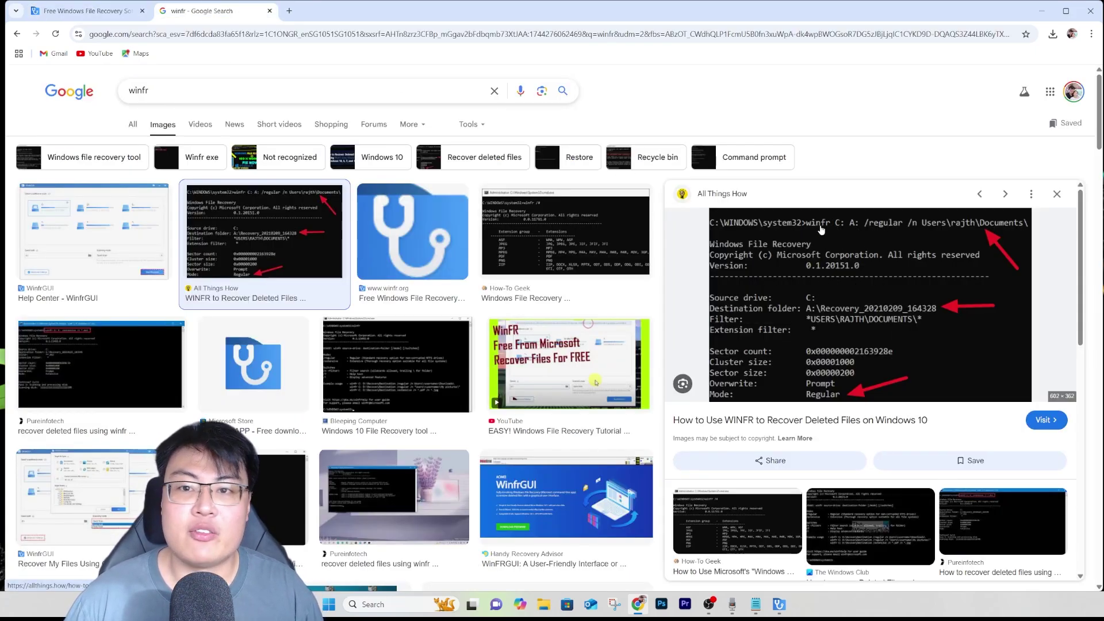
# Browse the winfr image results and preview the Recover My Files Using CMD result.
pyautogui.scroll(-1, 872, 282)
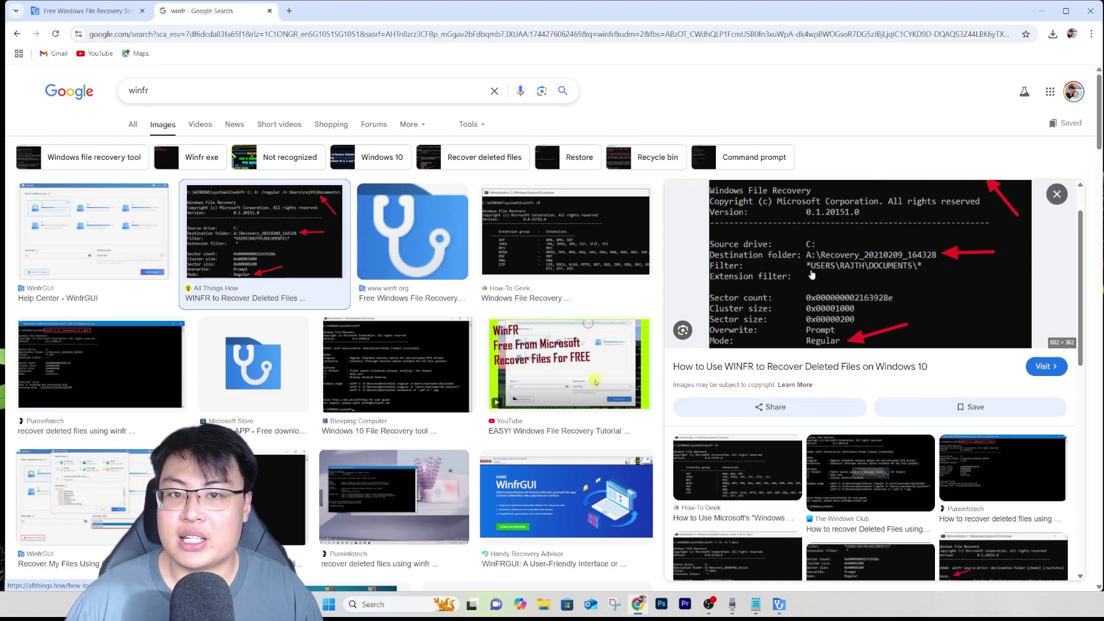
pyautogui.scroll(1, 871, 282)
pyautogui.press('Right')
pyautogui.press('Right')
pyautogui.press('Right')
pyautogui.press('Right')
pyautogui.press('Right')
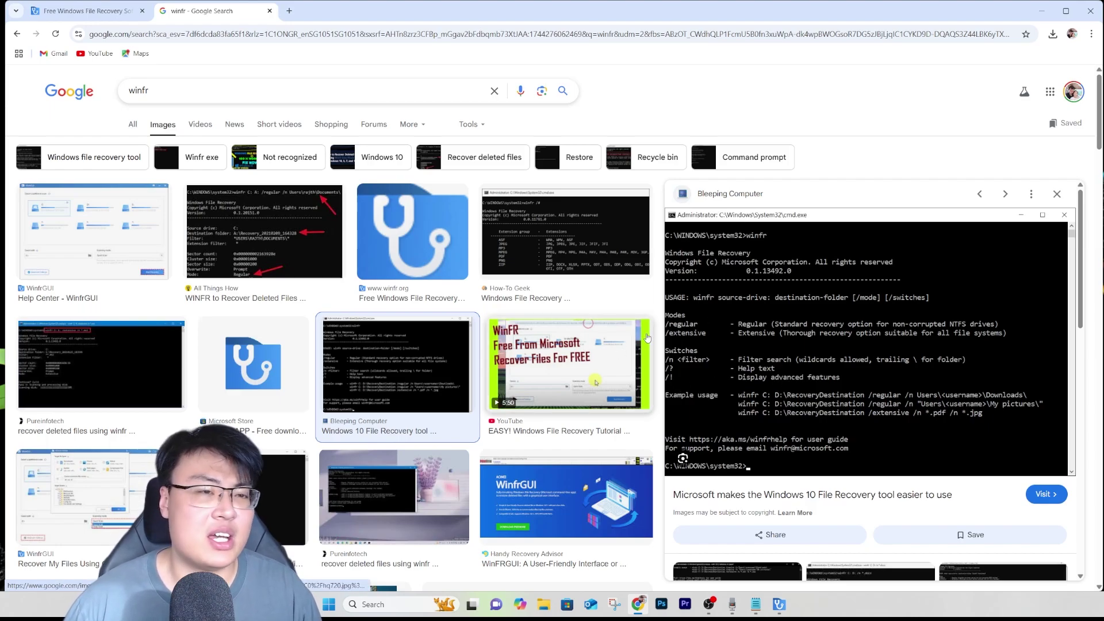
pyautogui.scroll(-5, 288, 346)
pyautogui.click(246, 252)
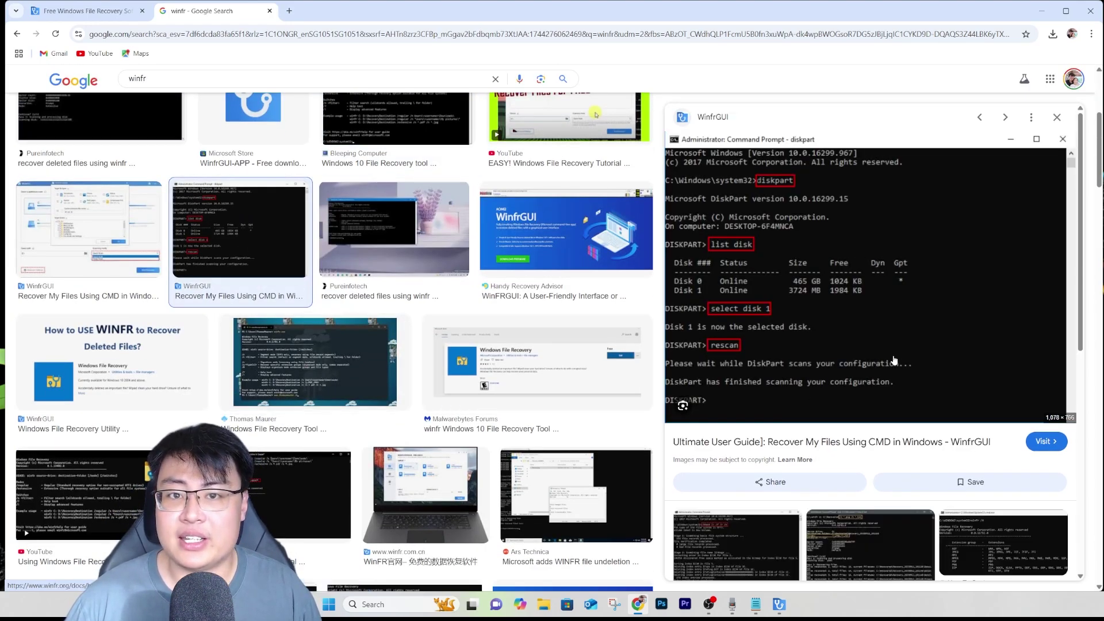
# Preview the YouTube WINFR tutorial result, then close the preview and the search tab.
pyautogui.click(106, 489)
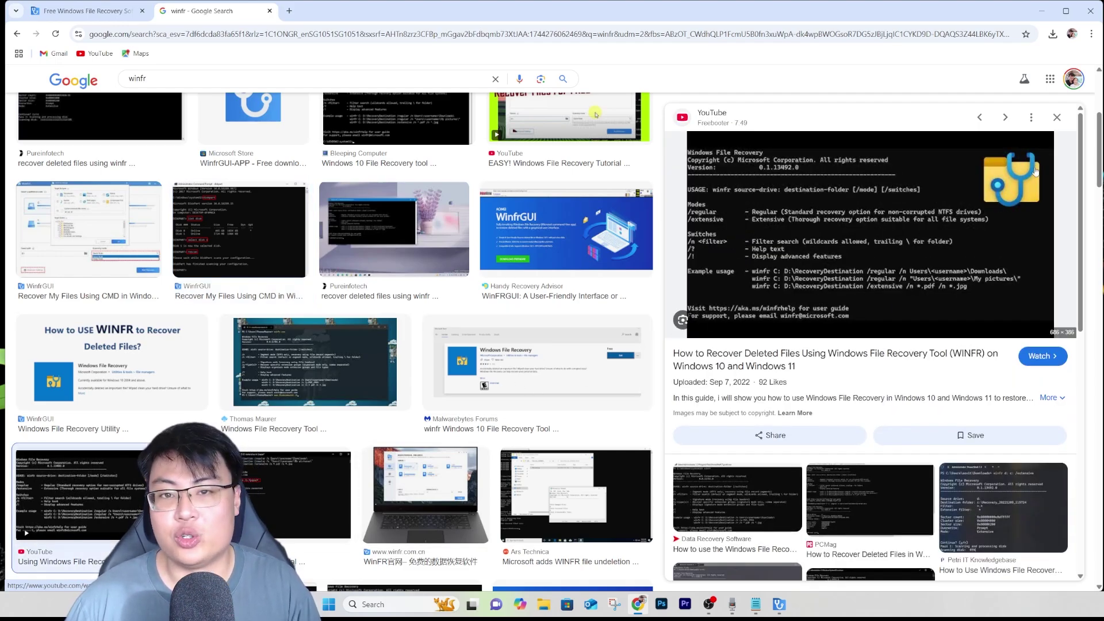
pyautogui.click(1057, 116)
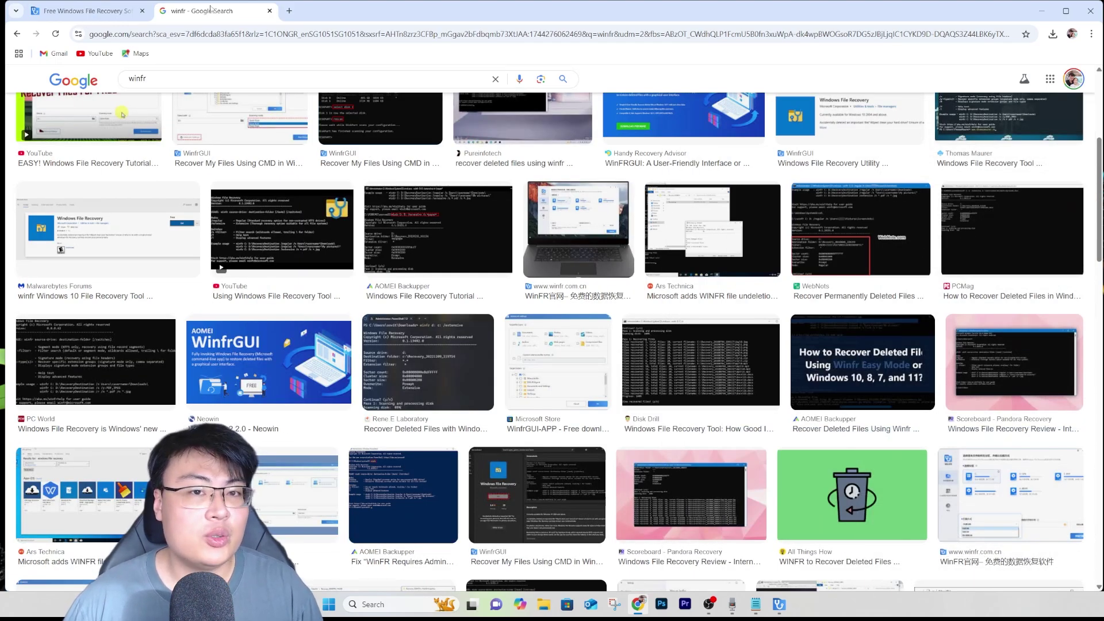
pyautogui.click(270, 11)
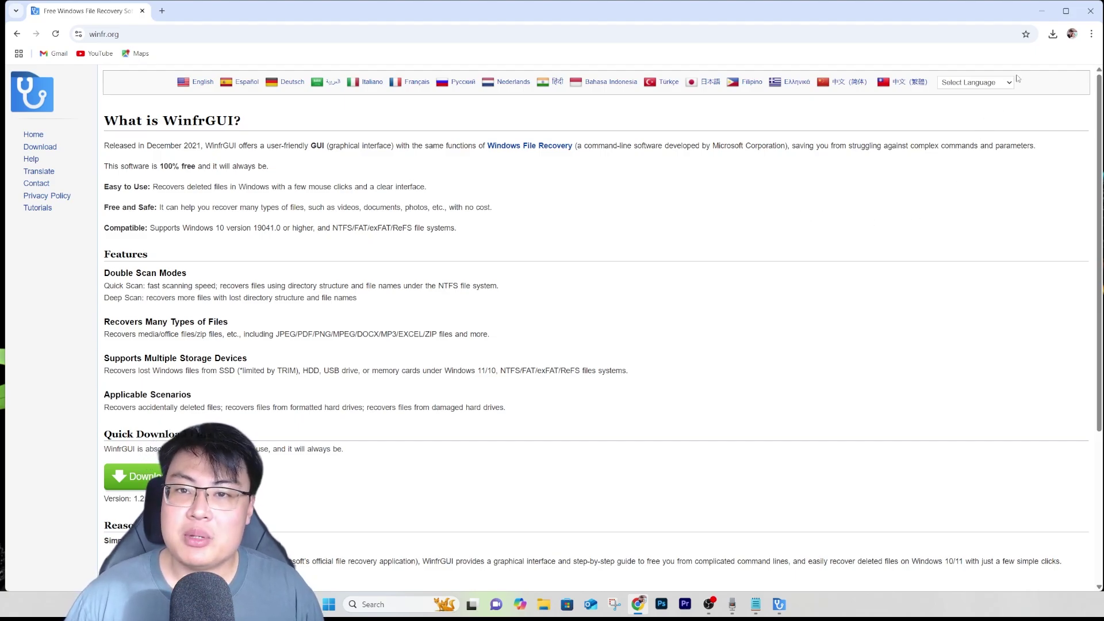
# Bring up the WinfrGUI window and keep C:\ as the save location.
pyautogui.click(1042, 11)
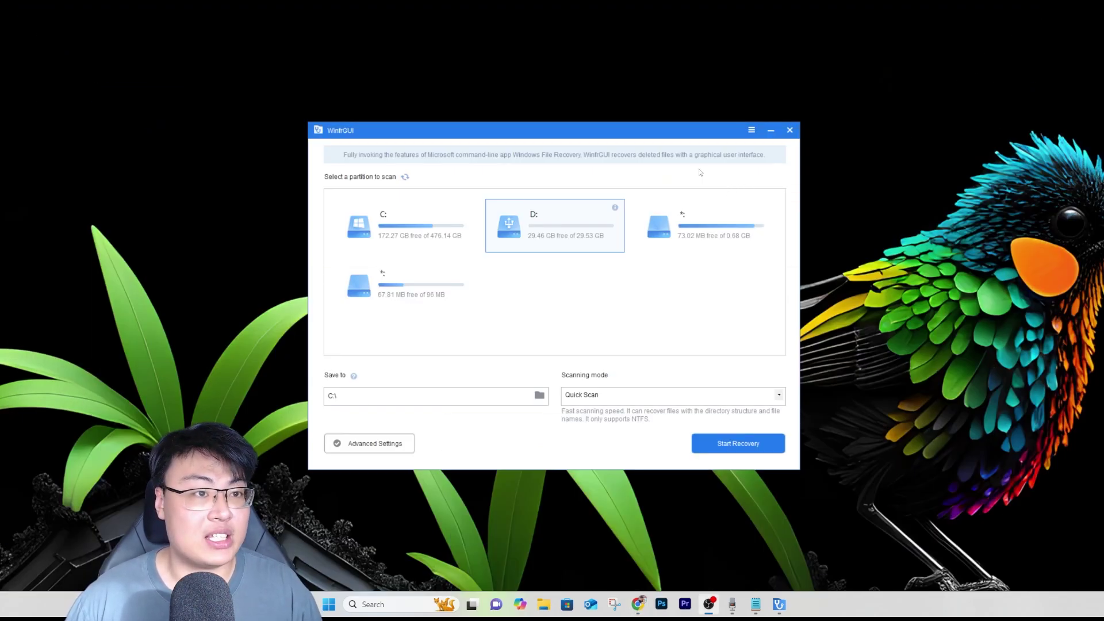
pyautogui.moveTo(605, 129); pyautogui.dragTo(677, 132)
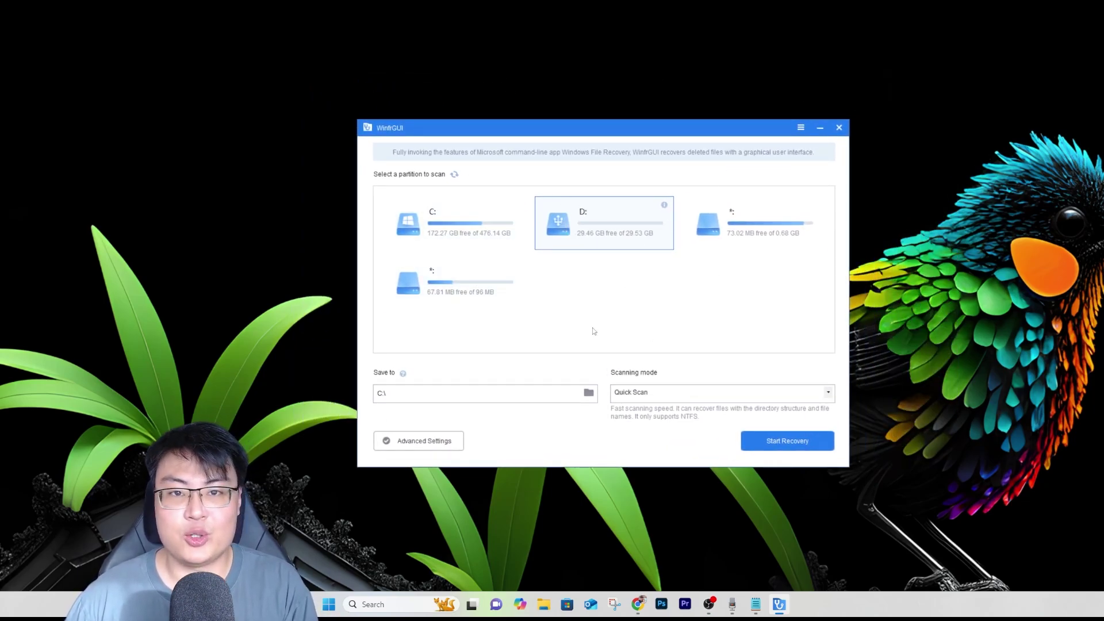
pyautogui.click(585, 401)
pyautogui.click(586, 397)
pyautogui.click(684, 214)
# Keep Quick Scan as the scanning mode, leaving Advanced Settings unchanged.
pyautogui.click(820, 396)
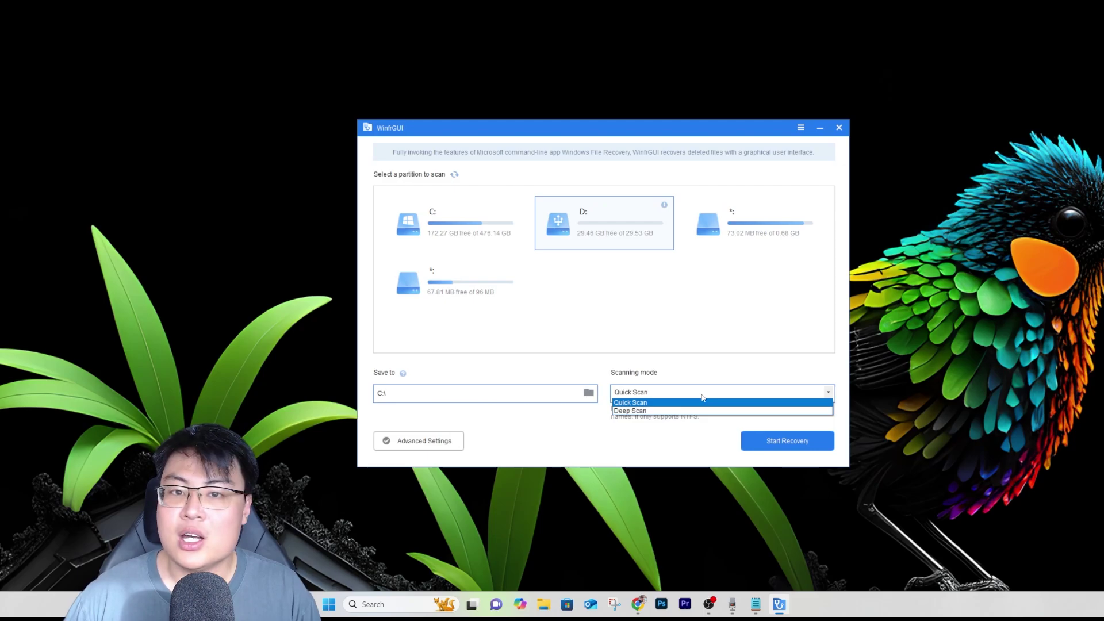
pyautogui.click(700, 398)
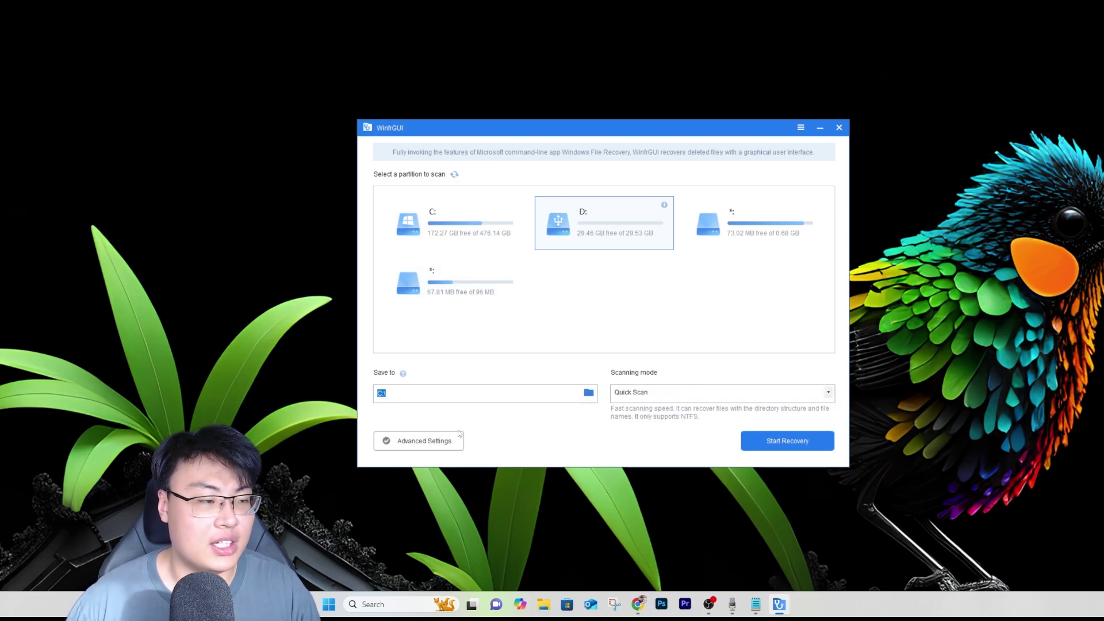
pyautogui.click(438, 443)
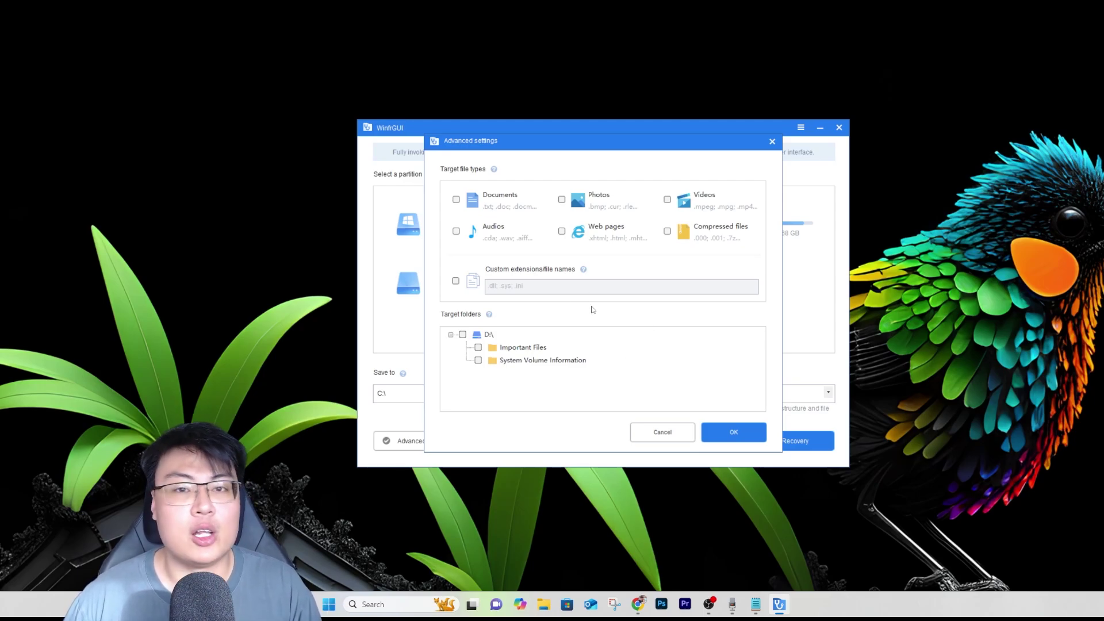
pyautogui.click(773, 141)
pyautogui.moveTo(624, 132); pyautogui.dragTo(588, 129)
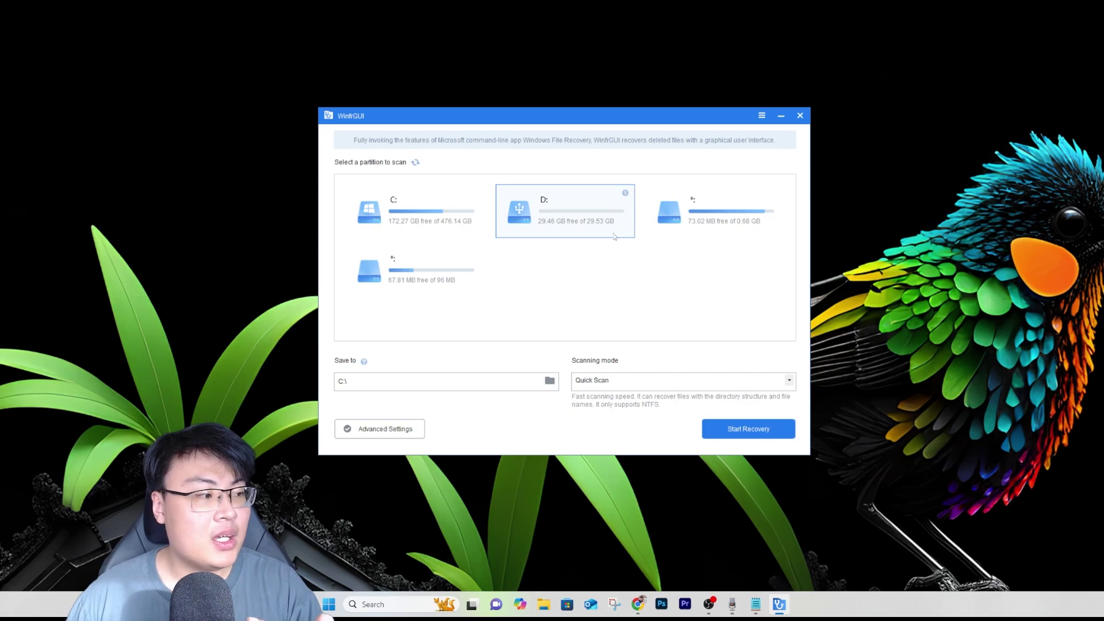
# Open the Important Files folder on USB Drive (D:) in File Explorer.
pyautogui.click(543, 604)
pyautogui.click(654, 389)
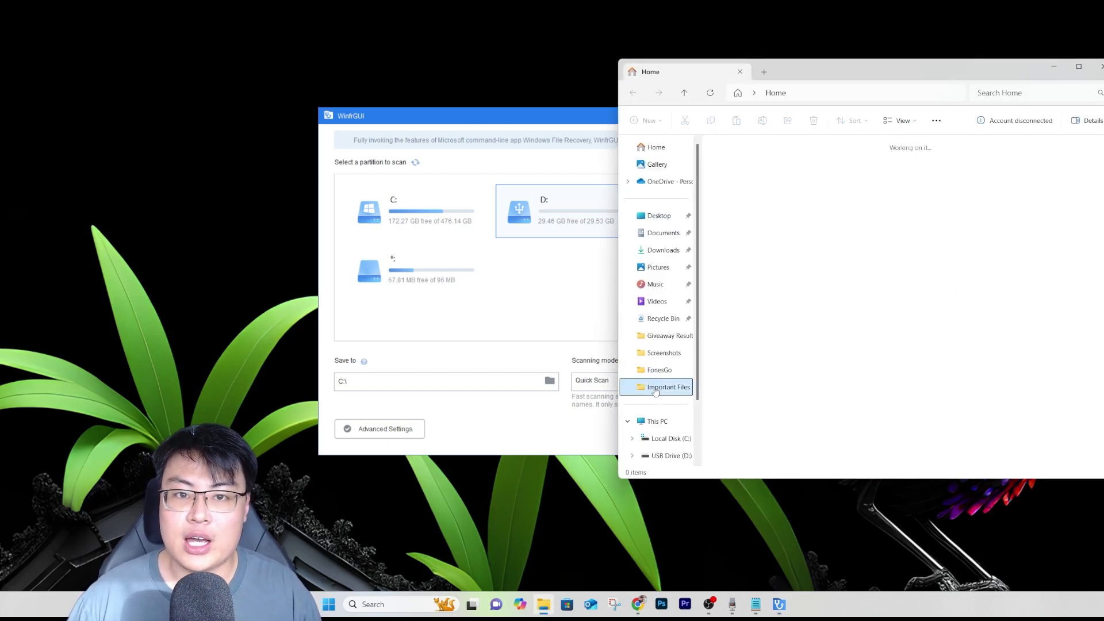
pyautogui.click(657, 421)
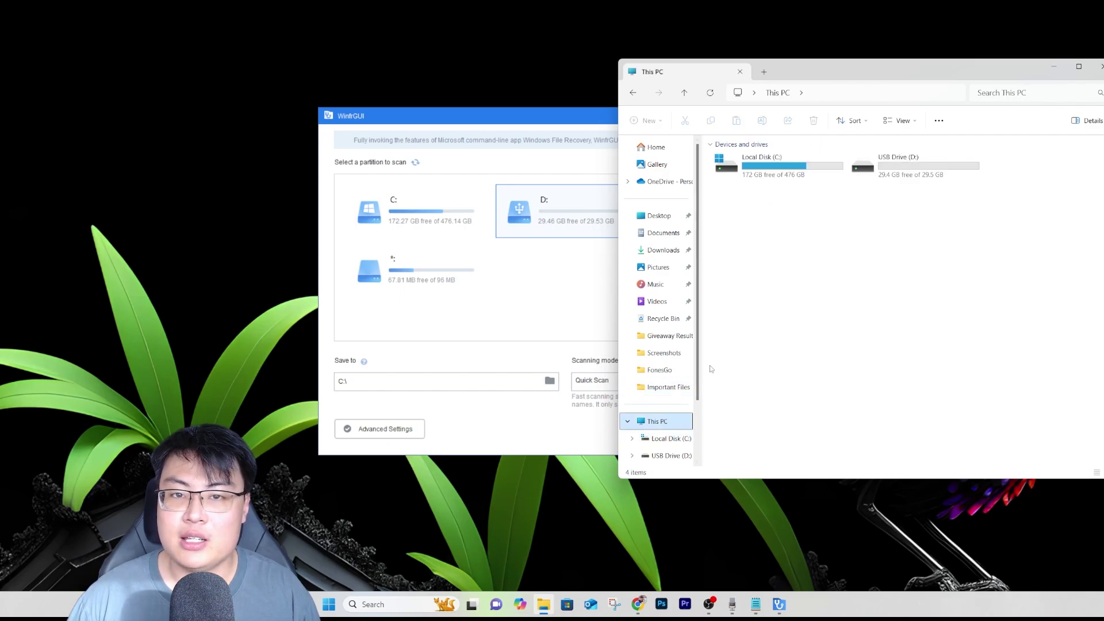
pyautogui.doubleClick(888, 164)
pyautogui.moveTo(853, 77); pyautogui.dragTo(757, 119)
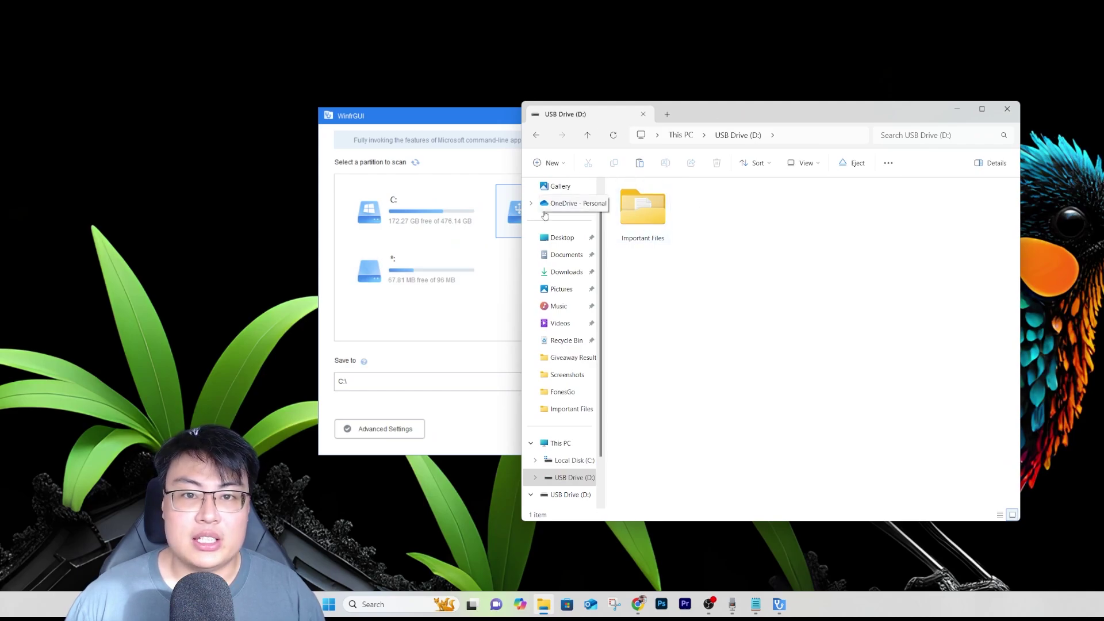
pyautogui.doubleClick(642, 212)
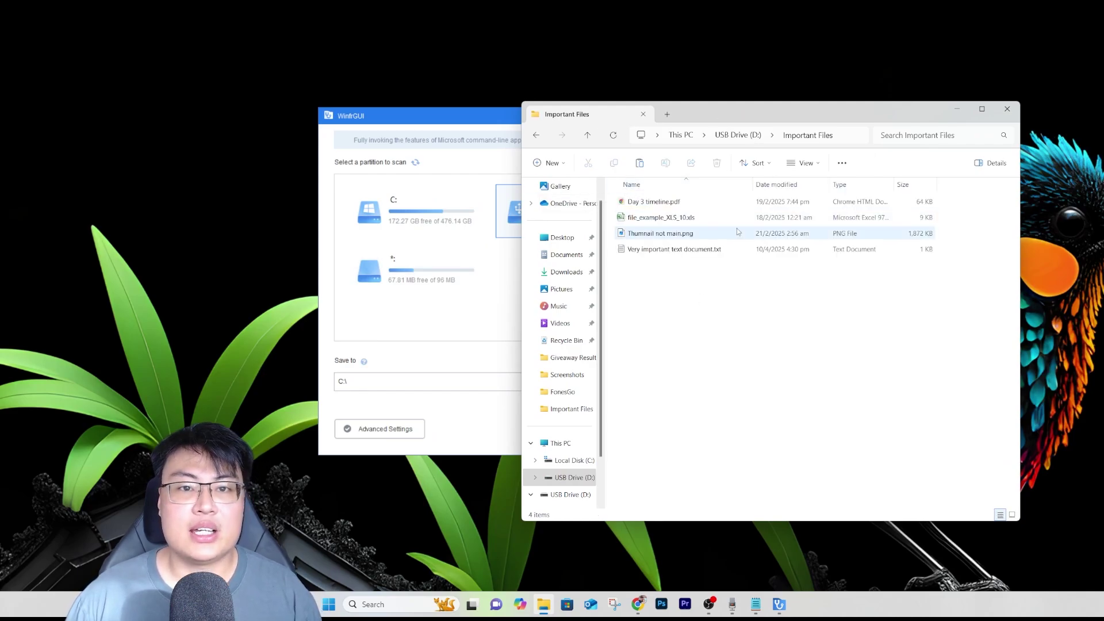
# Open Day 3 timeline.pdf to check it, then close it.
pyautogui.doubleClick(687, 201)
pyautogui.scroll(-15, 688, 311)
pyautogui.scroll(15, 688, 310)
pyautogui.click(269, 11)
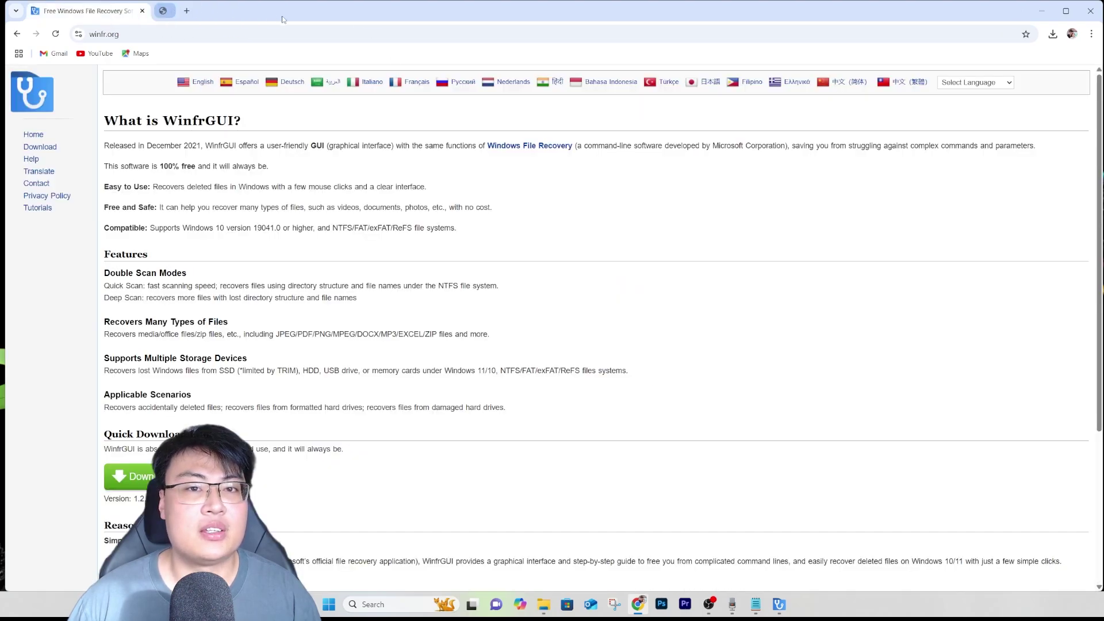
pyautogui.click(1042, 11)
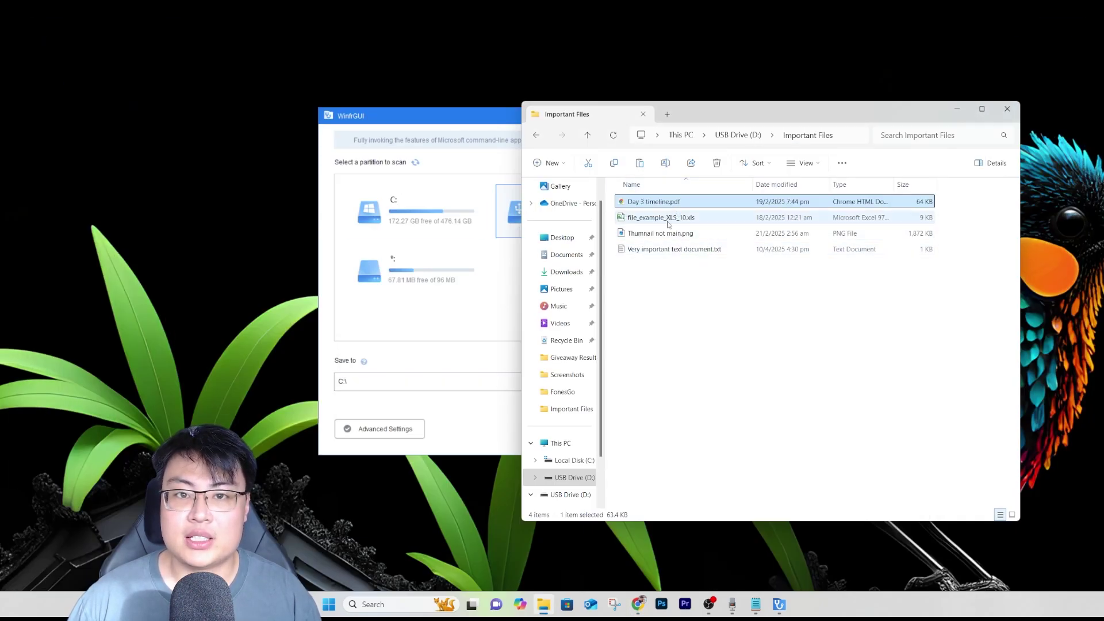
# Select file_example_XLS_10.xls and view Thumnail not main.png in the image viewer.
pyautogui.click(672, 308)
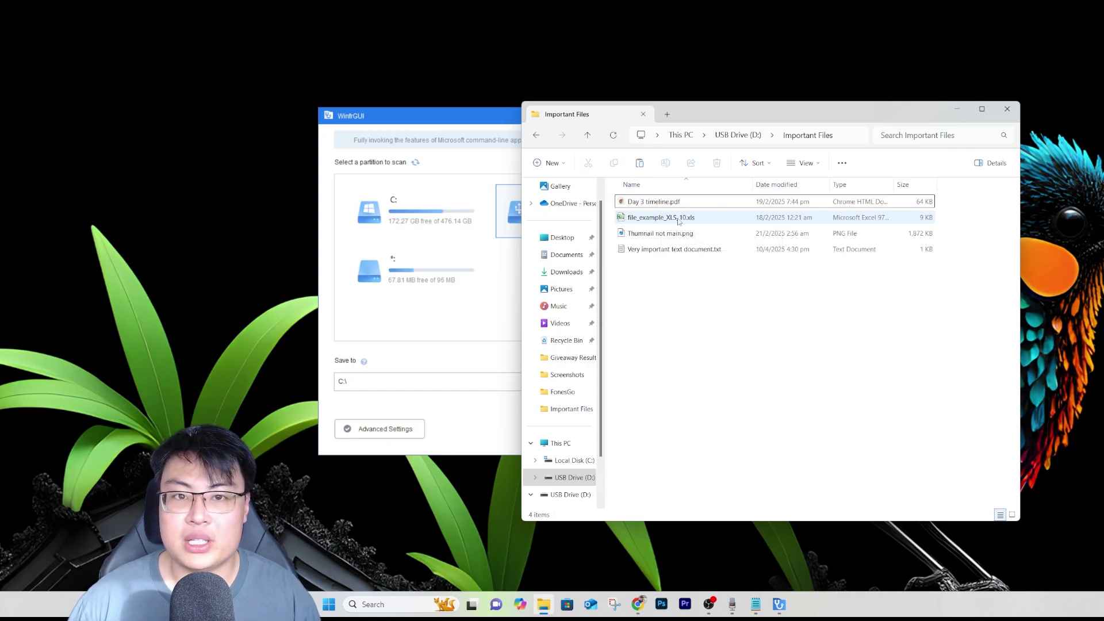
pyautogui.click(667, 222)
pyautogui.click(659, 300)
pyautogui.doubleClick(654, 233)
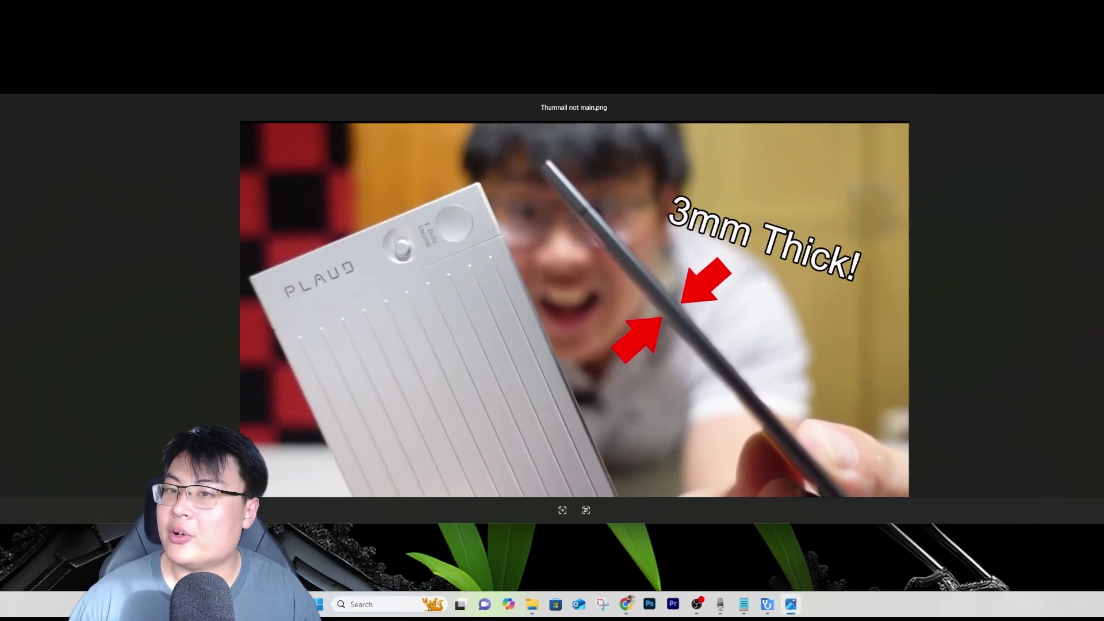
pyautogui.hotkey('alt', 'F4')
# Open Very important text document.txt in Notepad, then close it.
pyautogui.click(659, 251)
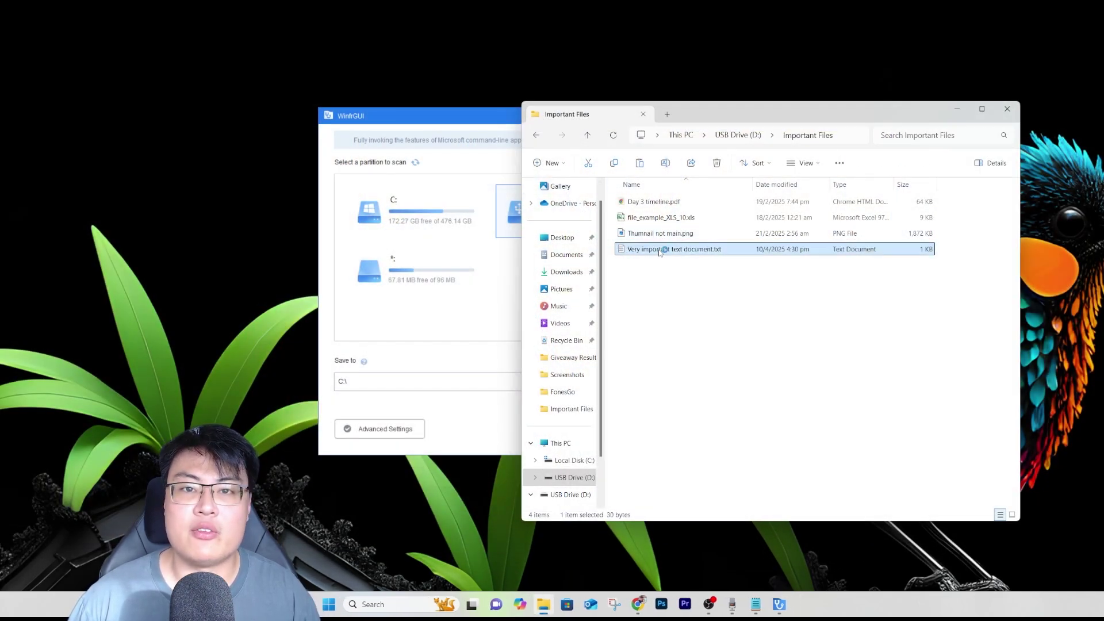
pyautogui.doubleClick(660, 250)
pyautogui.hotkey('ctrl', 'a')
pyautogui.click(551, 188)
pyautogui.click(999, 137)
pyautogui.moveTo(1064, 131); pyautogui.dragTo(1067, 137)
pyautogui.click(1067, 136)
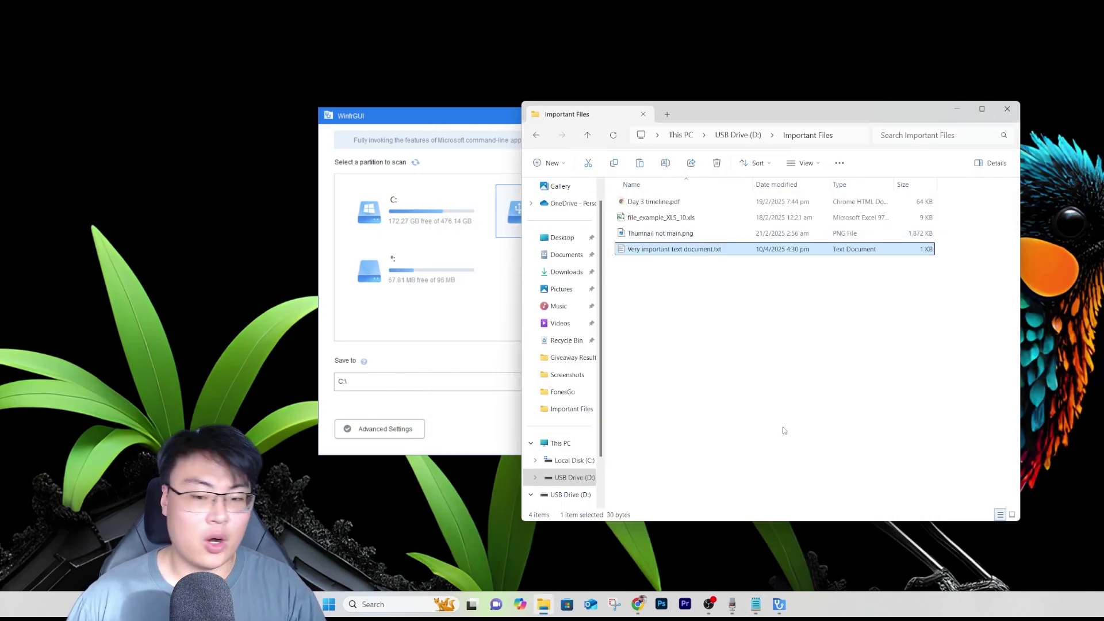
pyautogui.click(756, 604)
pyautogui.hotkey('alt', 'F4')
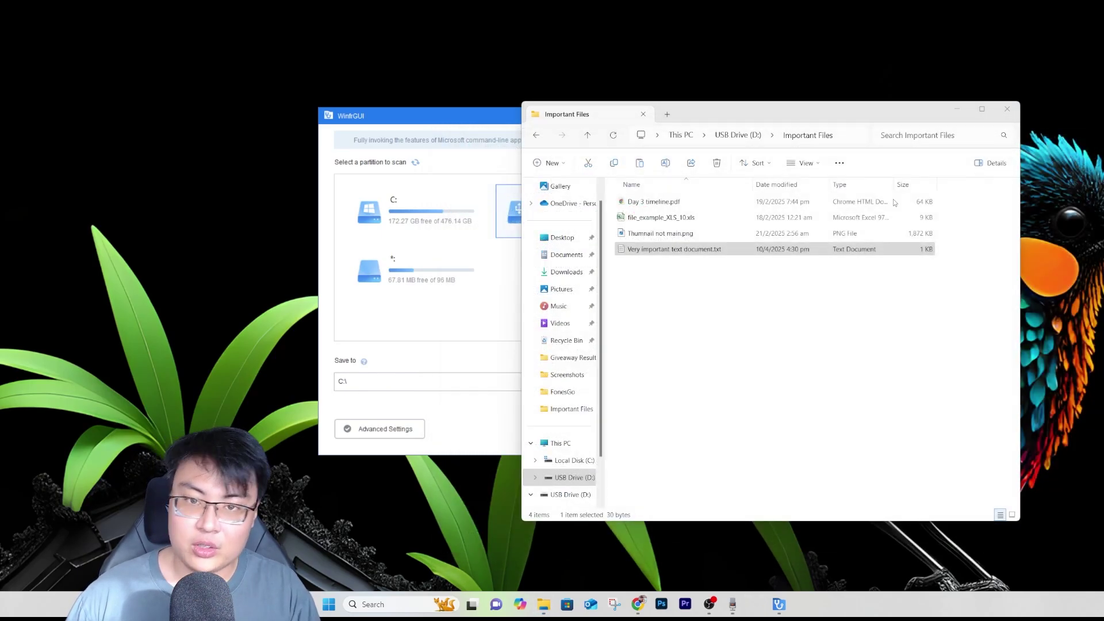
# Return to the USB Drive (D:) root showing the Important Files folder.
pyautogui.moveTo(754, 109); pyautogui.dragTo(725, 115)
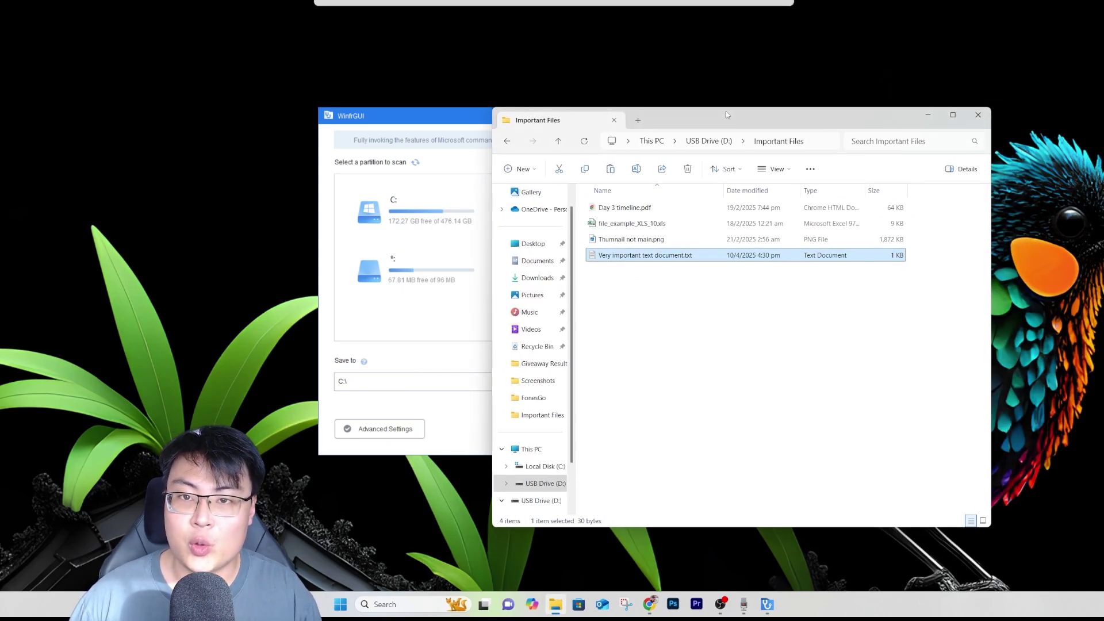
pyautogui.click(709, 141)
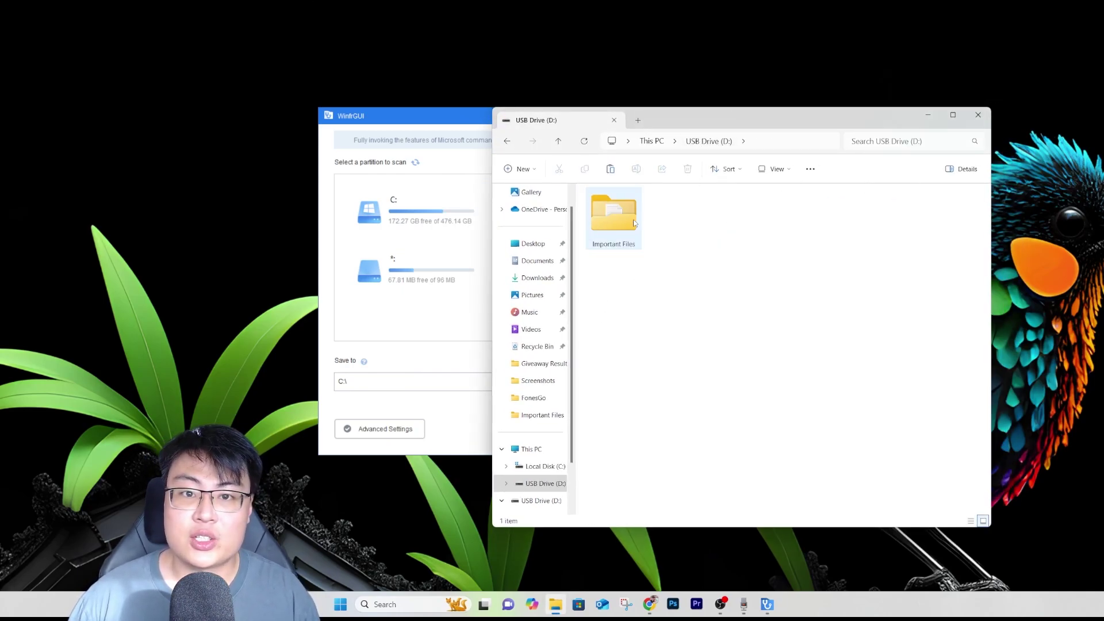
pyautogui.doubleClick(635, 242)
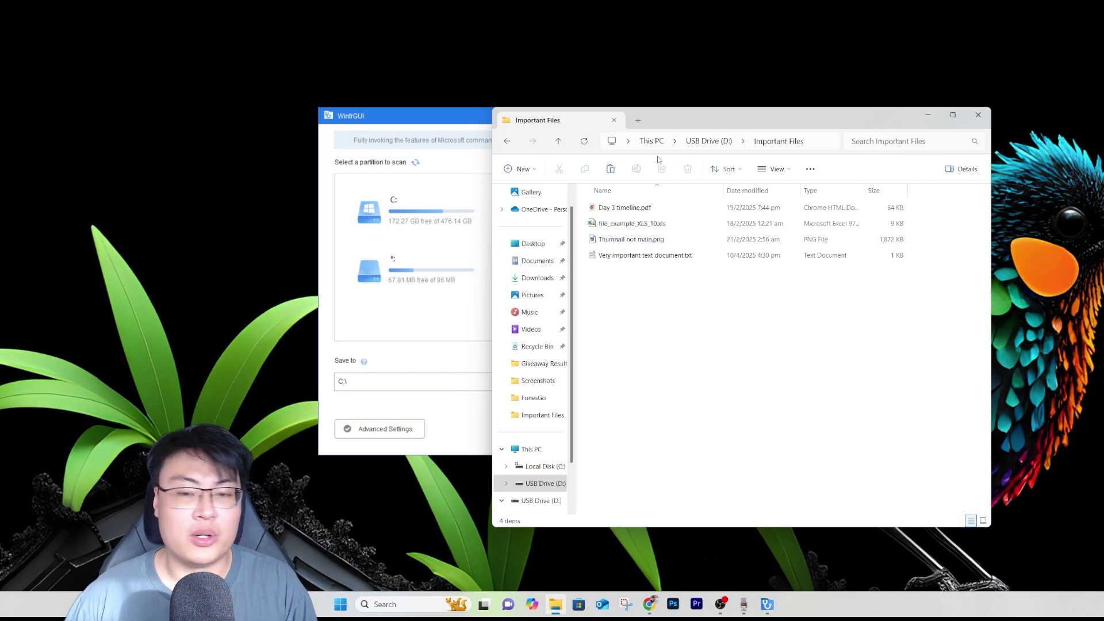
pyautogui.click(709, 142)
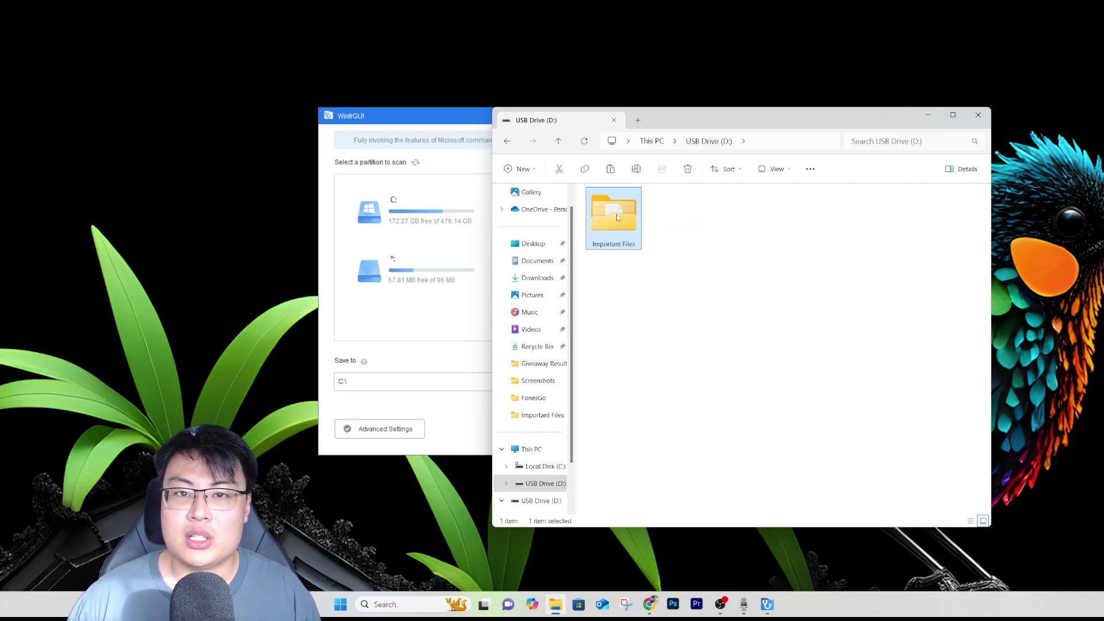
pyautogui.click(700, 134)
pyautogui.click(951, 279)
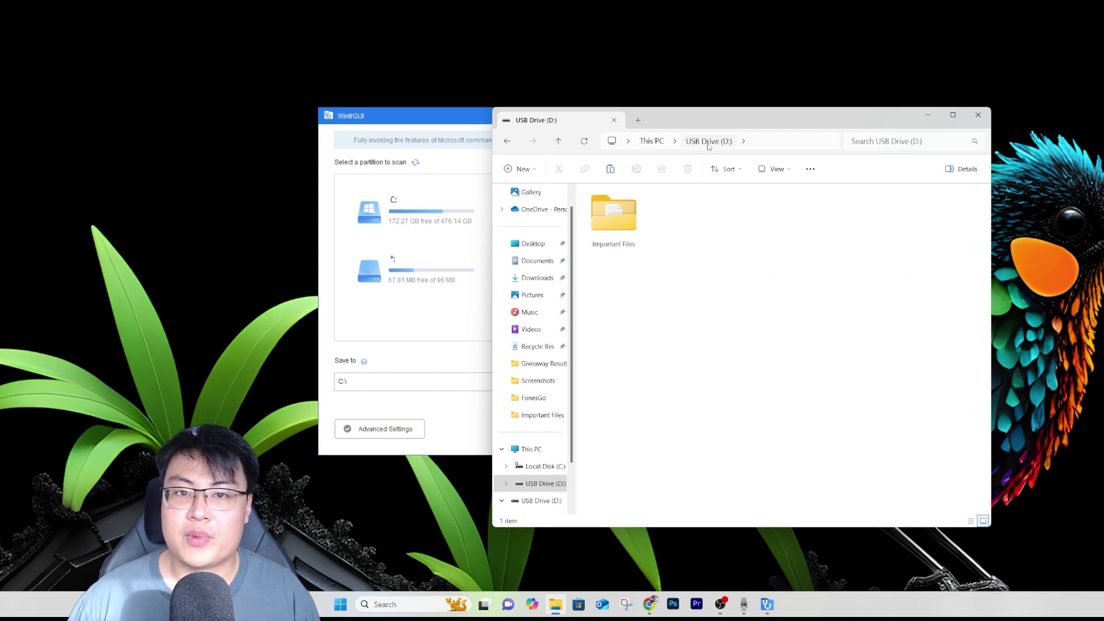
# Permanently delete the Important Files folder from D: and close the drive window.
pyautogui.click(621, 215)
pyautogui.click(687, 169)
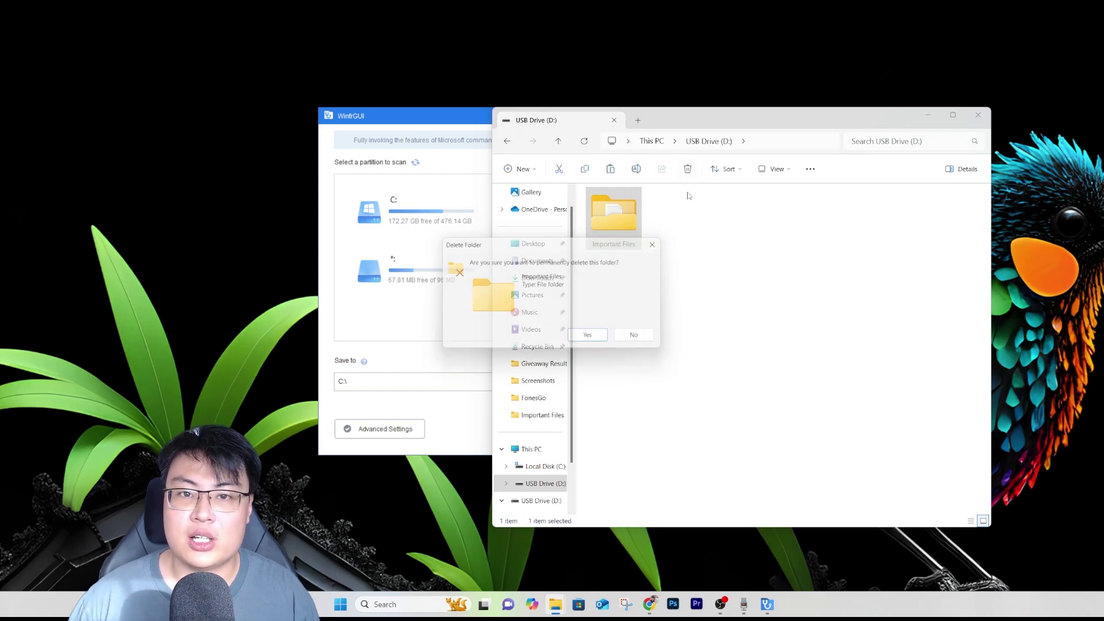
pyautogui.click(588, 334)
pyautogui.click(670, 381)
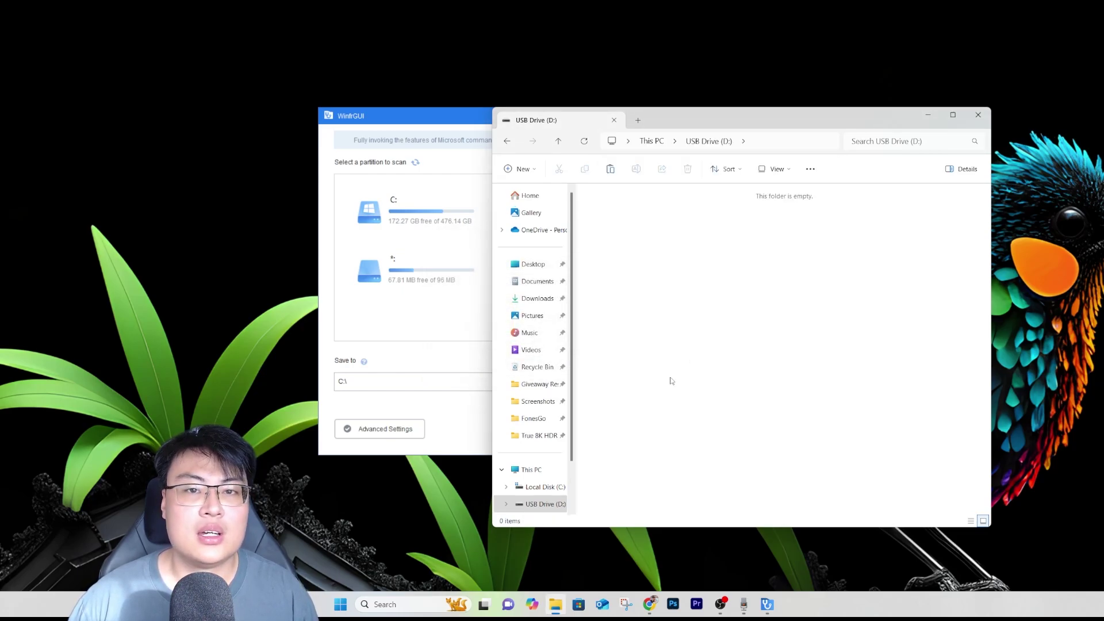
pyautogui.click(978, 114)
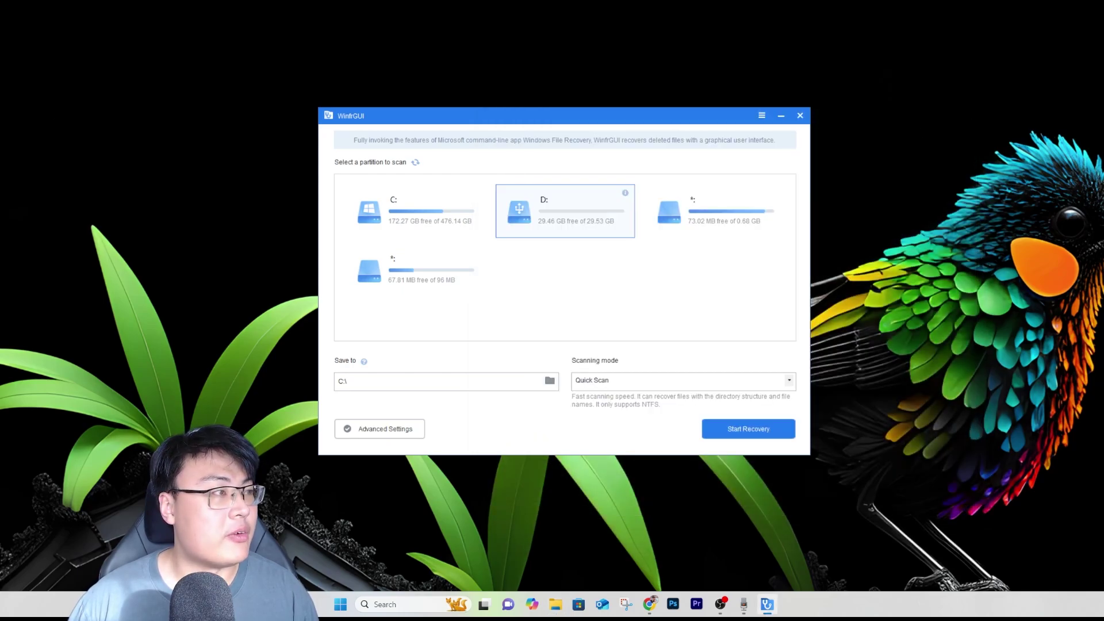
# Empty the Recycle Bin, confirming deletion of the 5 items.
pyautogui.moveTo(684, 121); pyautogui.dragTo(611, 111)
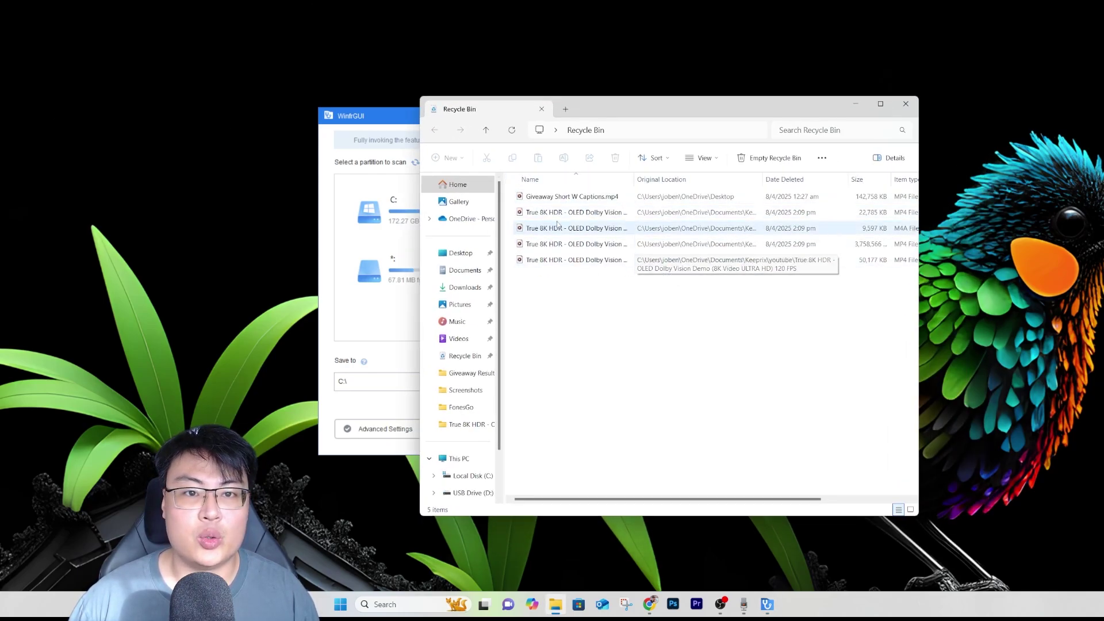
pyautogui.click(754, 158)
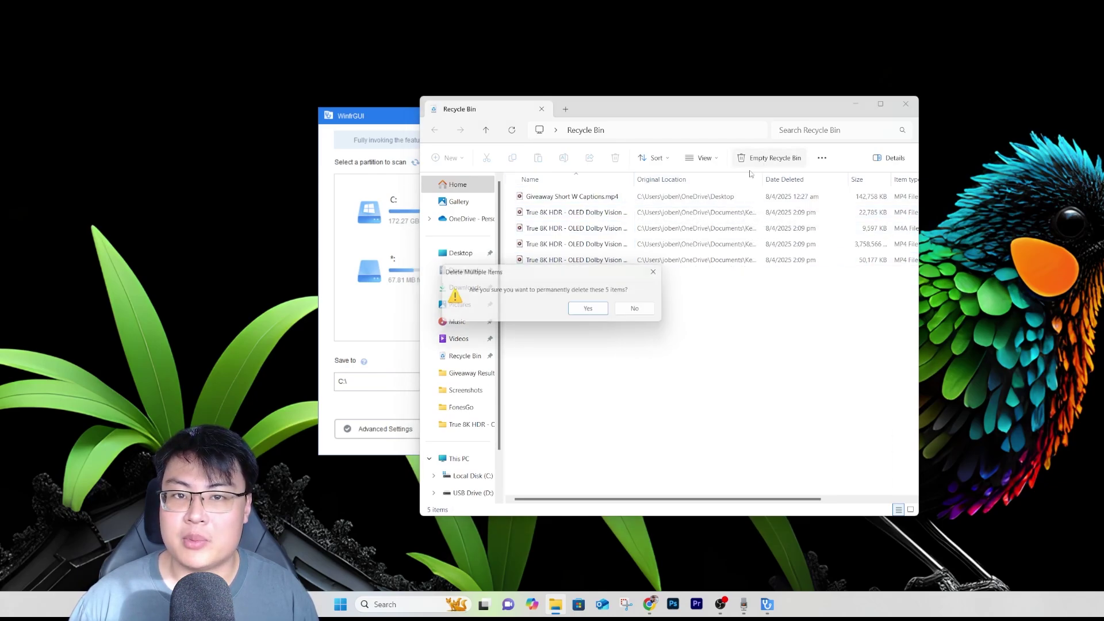
pyautogui.click(603, 311)
pyautogui.moveTo(698, 115); pyautogui.dragTo(790, 134)
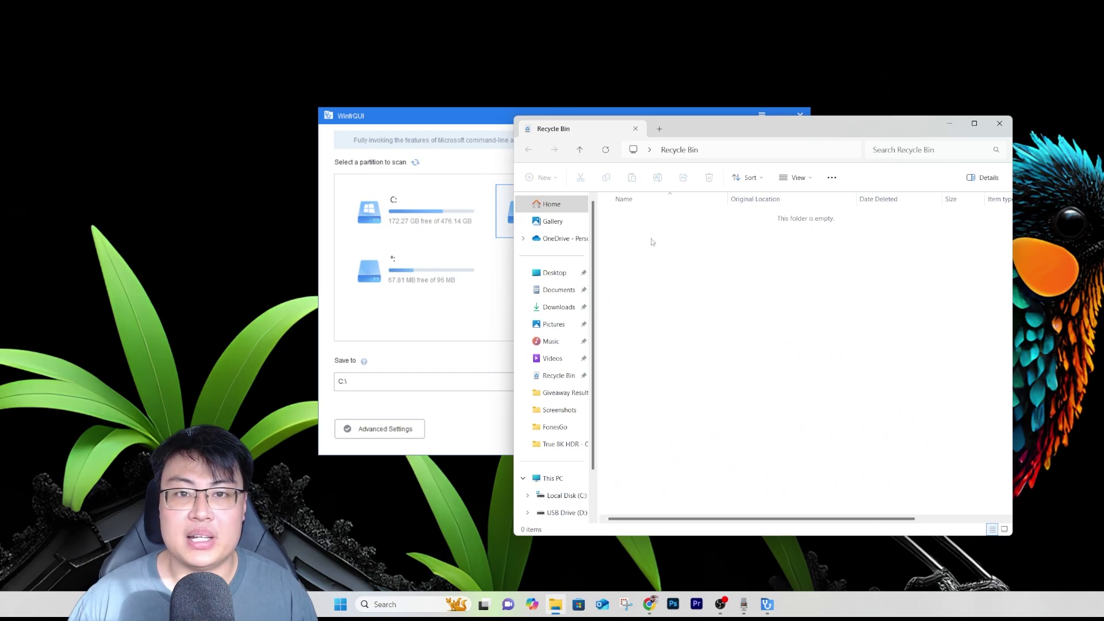
pyautogui.click(1000, 123)
# Reopen USB Drive (D:) from This PC to confirm it is empty.
pyautogui.click(556, 601)
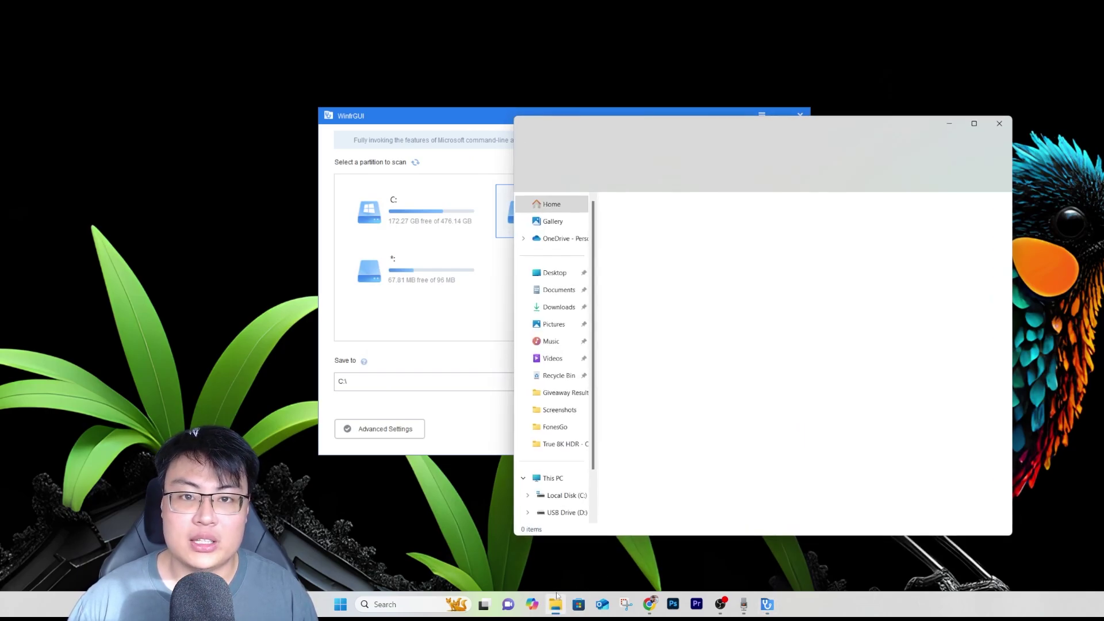
pyautogui.click(564, 512)
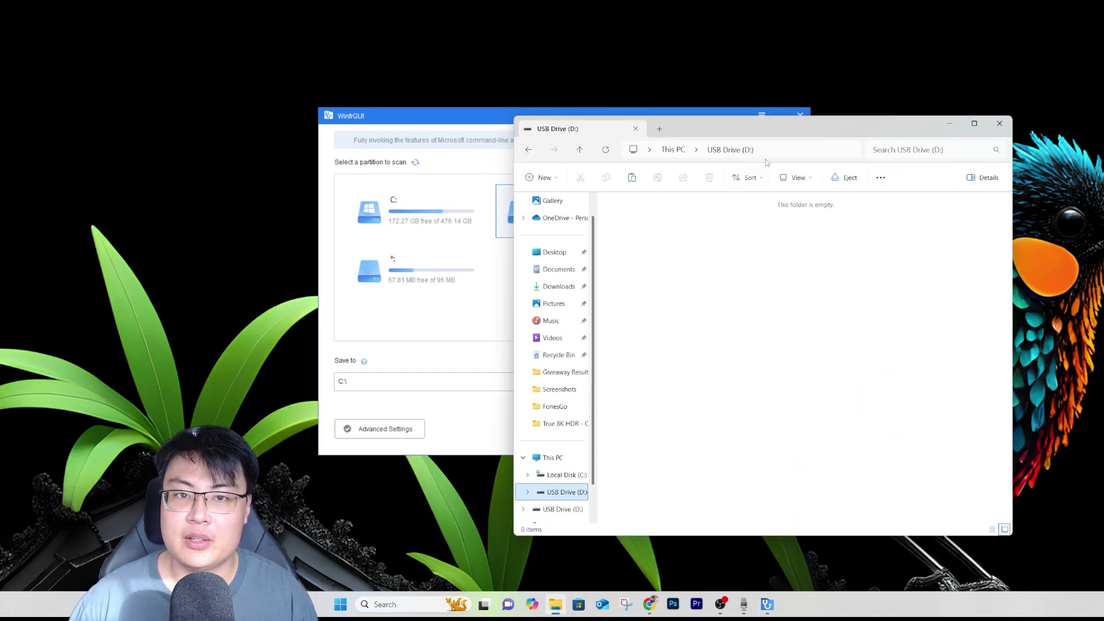
pyautogui.click(682, 151)
pyautogui.doubleClick(805, 223)
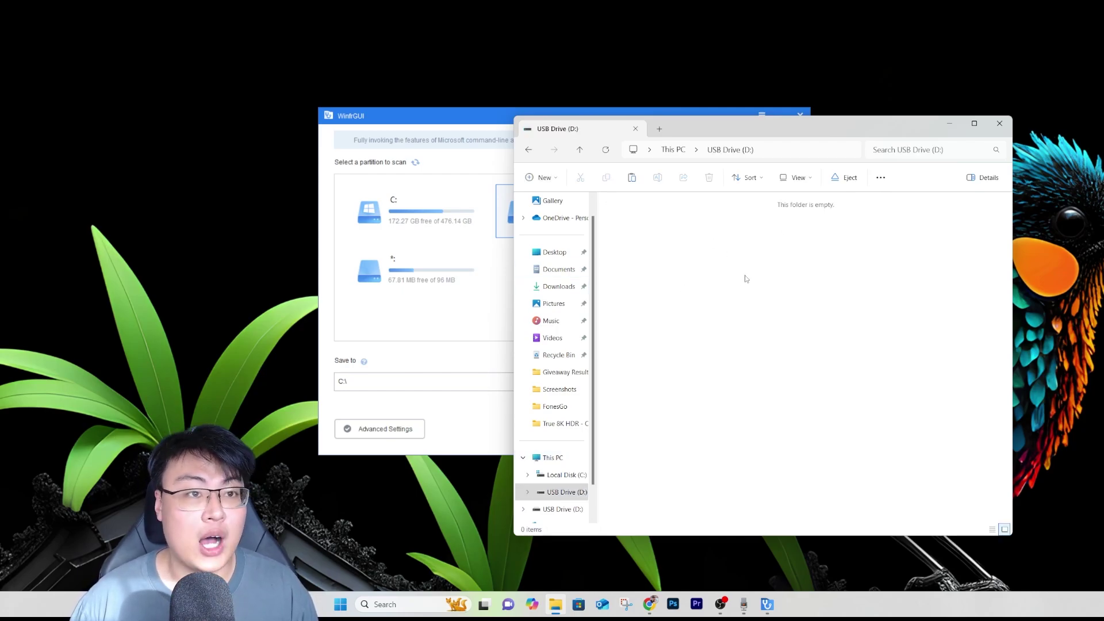
# Run a Quick Scan recovery of D: into C:\, finding 15 files.
pyautogui.click(1000, 123)
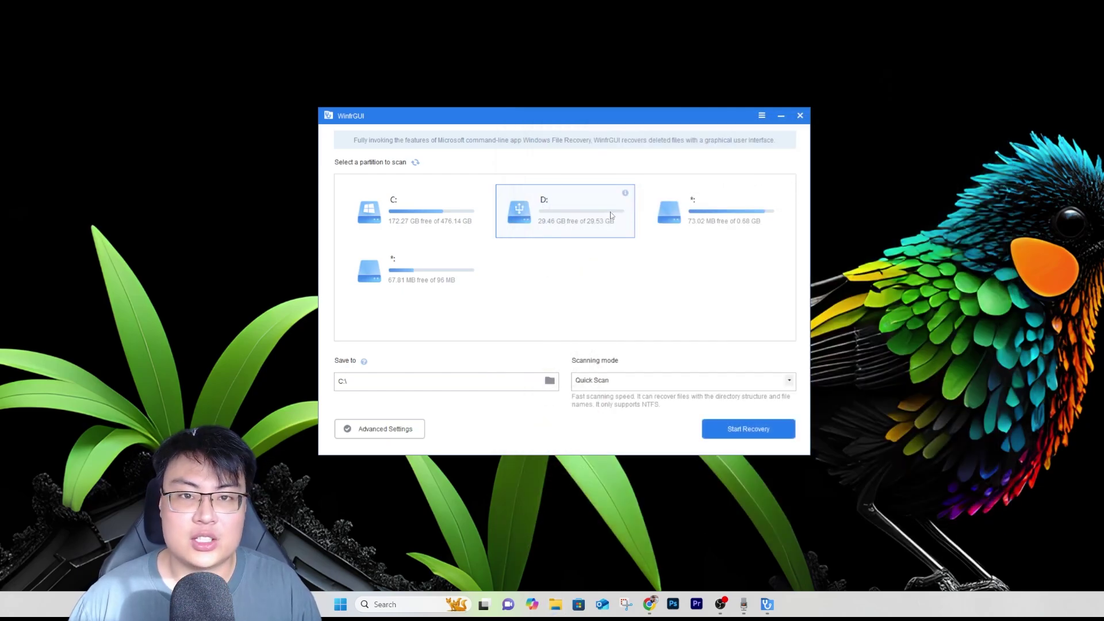
pyautogui.moveTo(516, 127); pyautogui.dragTo(514, 116)
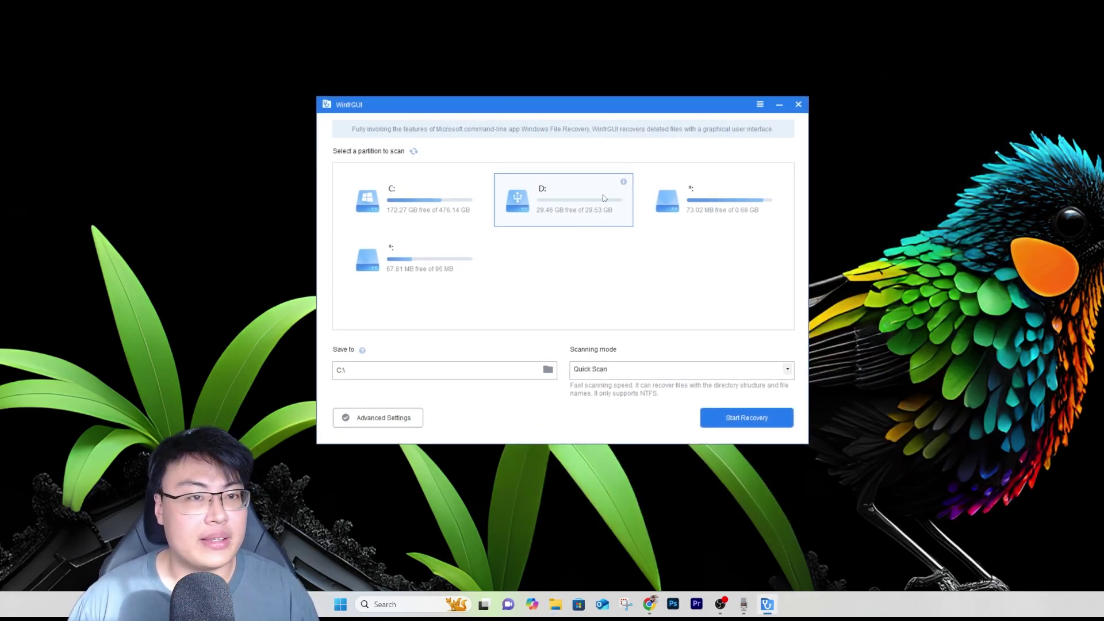
pyautogui.click(548, 369)
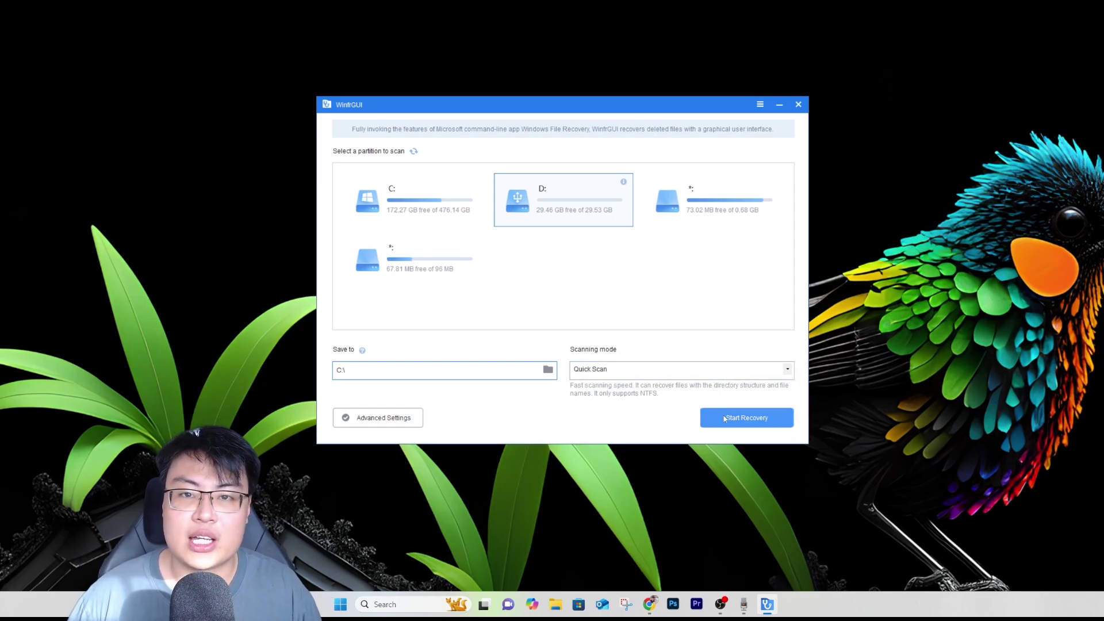
pyautogui.click(751, 422)
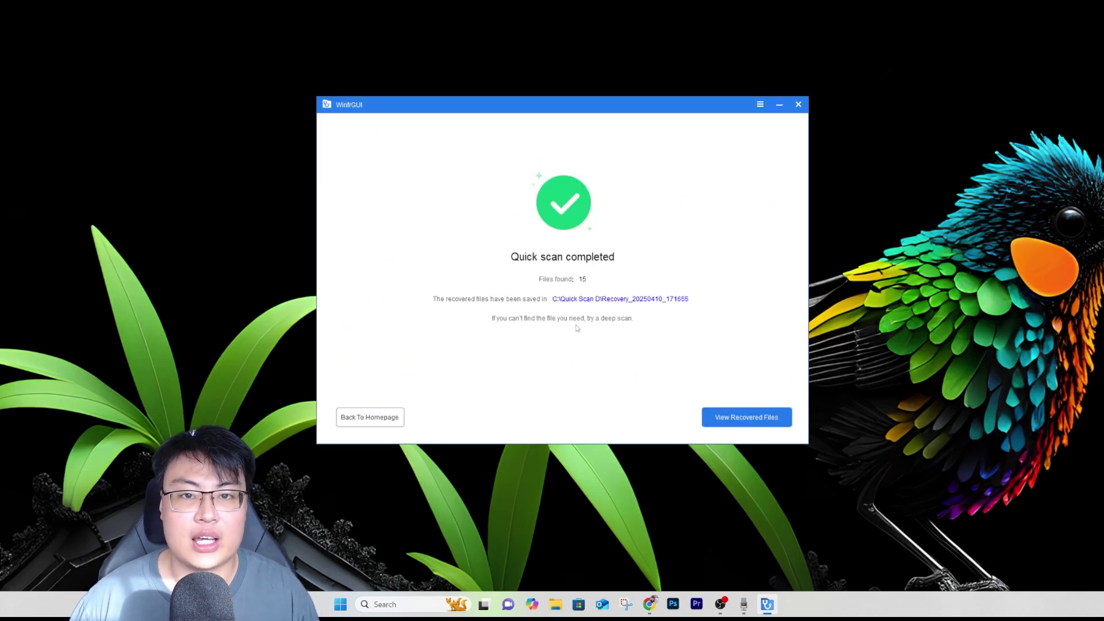
# Open Recovery_20250410_171655 and its Important Files folder showing the four recovered files.
pyautogui.click(746, 417)
pyautogui.moveTo(732, 129); pyautogui.dragTo(556, 172)
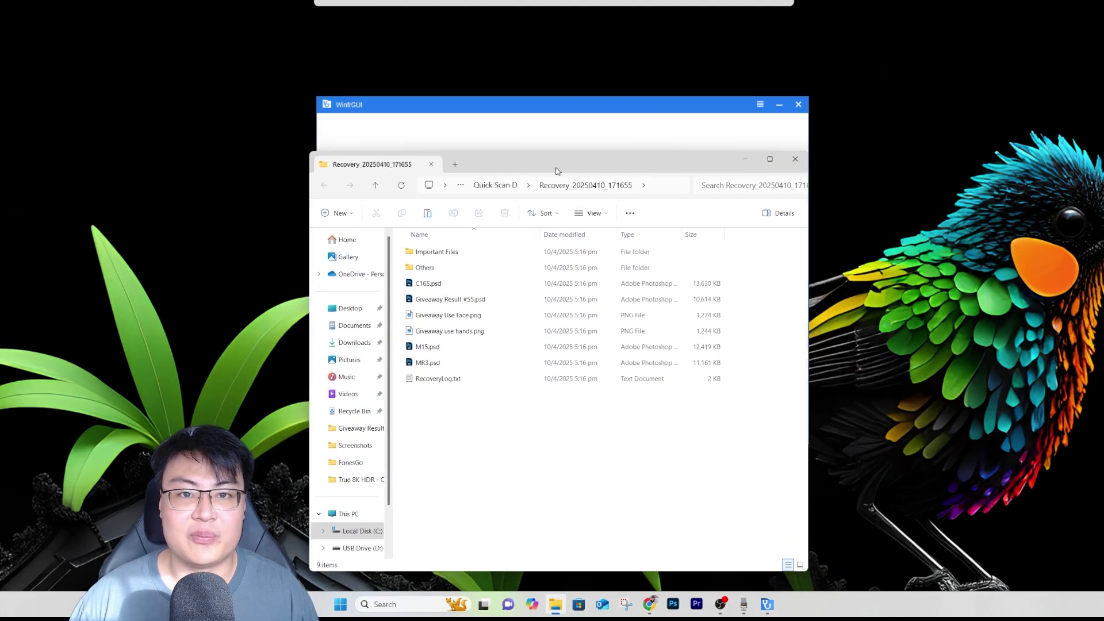
pyautogui.doubleClick(485, 257)
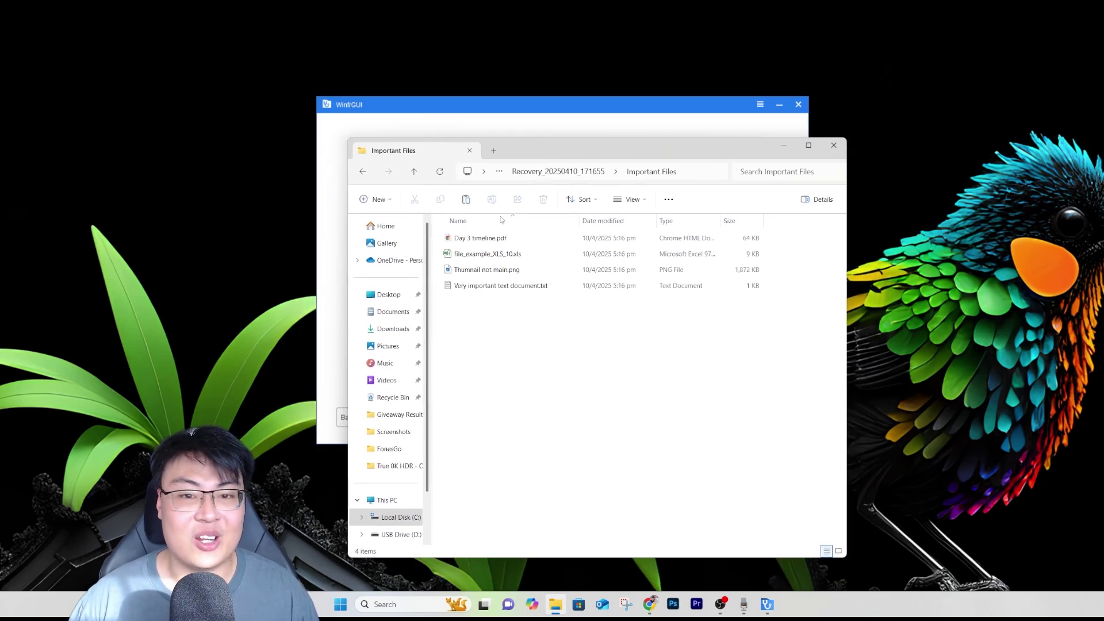
pyautogui.click(363, 172)
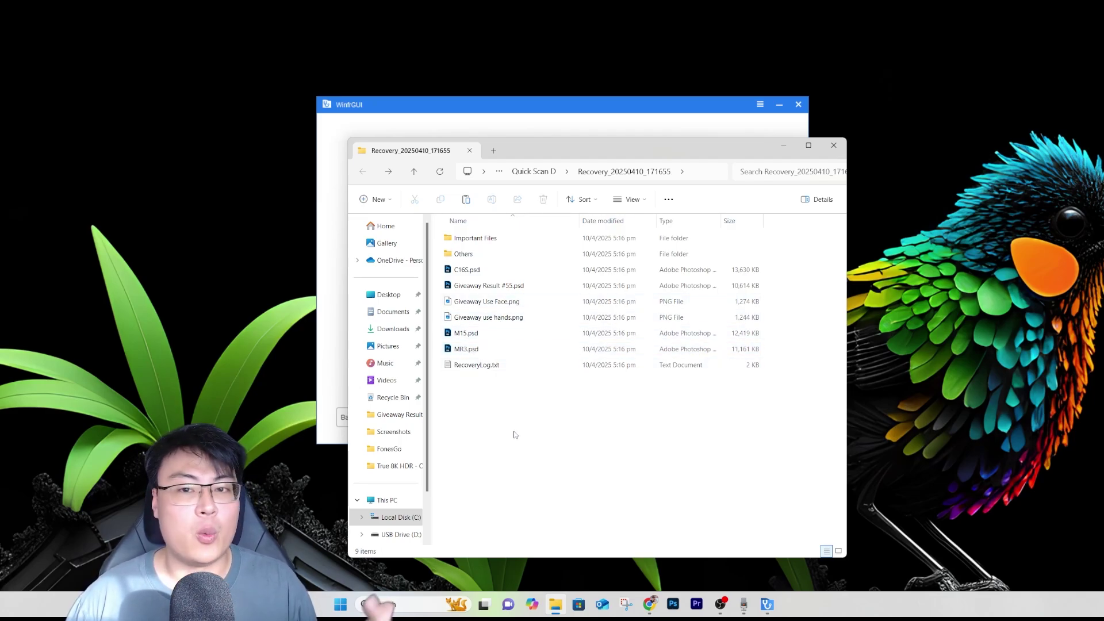
pyautogui.moveTo(623, 153)
pyautogui.mouseDown()
pyautogui.moveTo(554, 146)
pyautogui.moveTo(606, 155)
pyautogui.mouseUp()
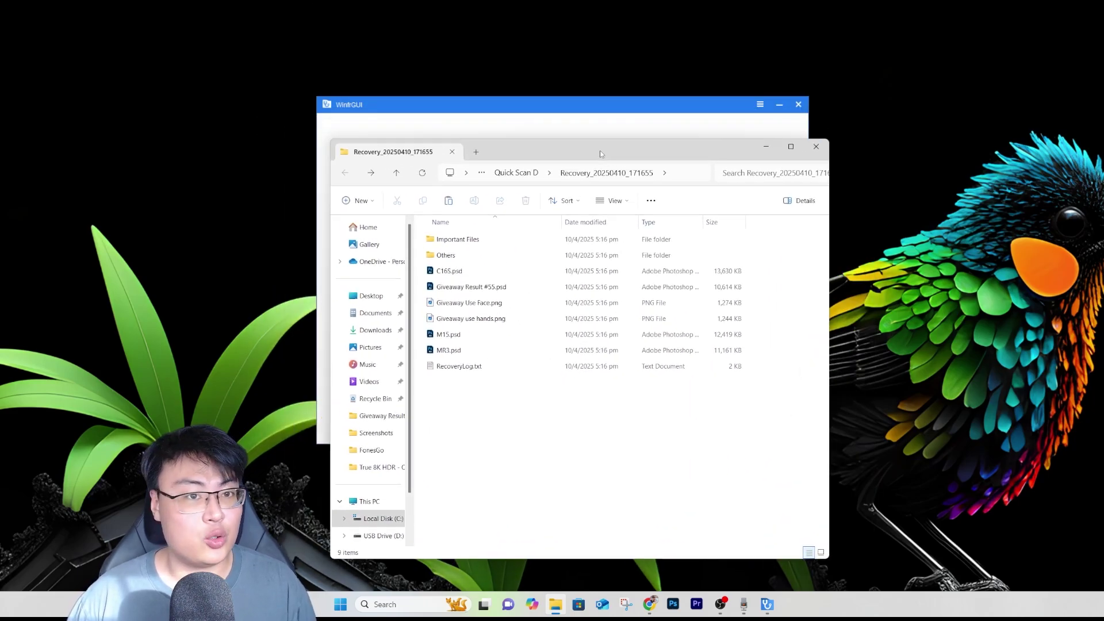
pyautogui.doubleClick(481, 240)
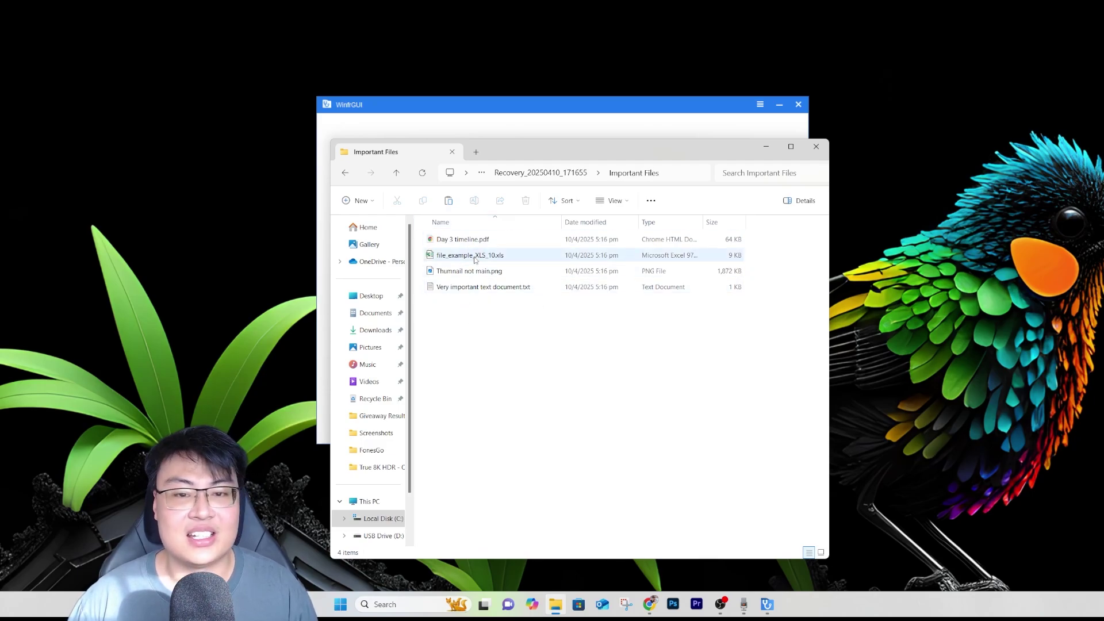
# Open the recovered text document, Thumbnail not main.png and Day 3 timeline.pdf to verify them.
pyautogui.doubleClick(491, 287)
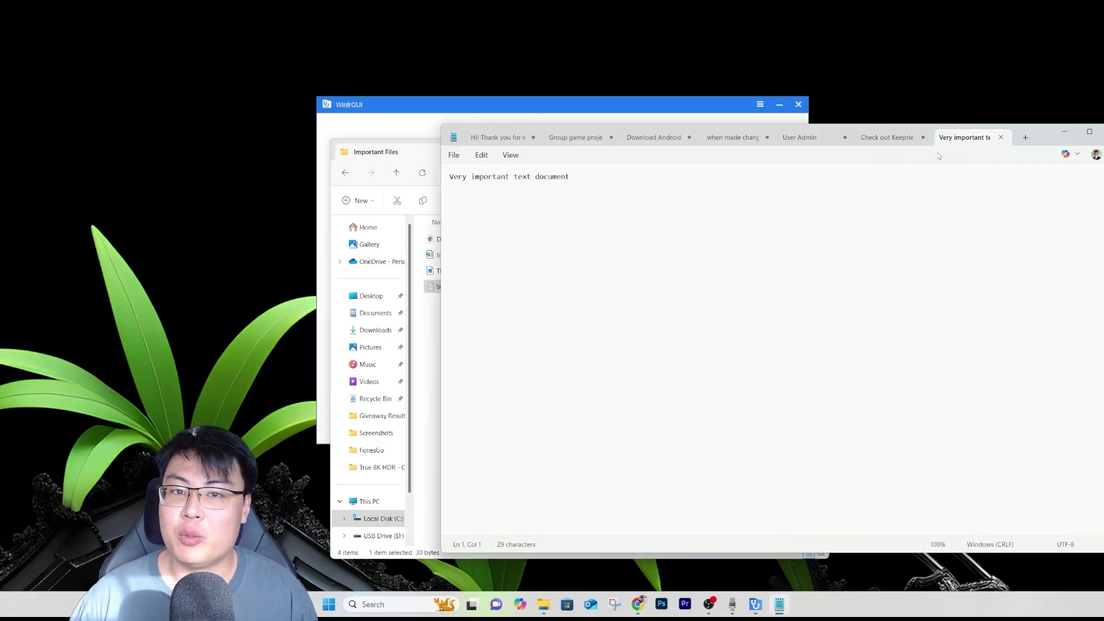
pyautogui.click(1000, 137)
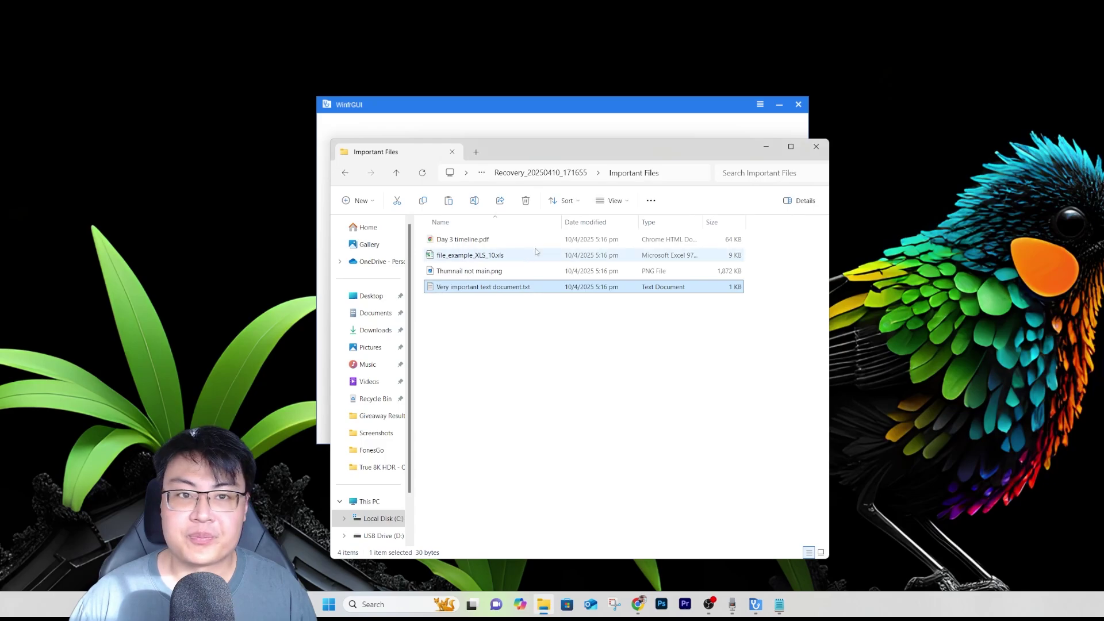
pyautogui.doubleClick(536, 271)
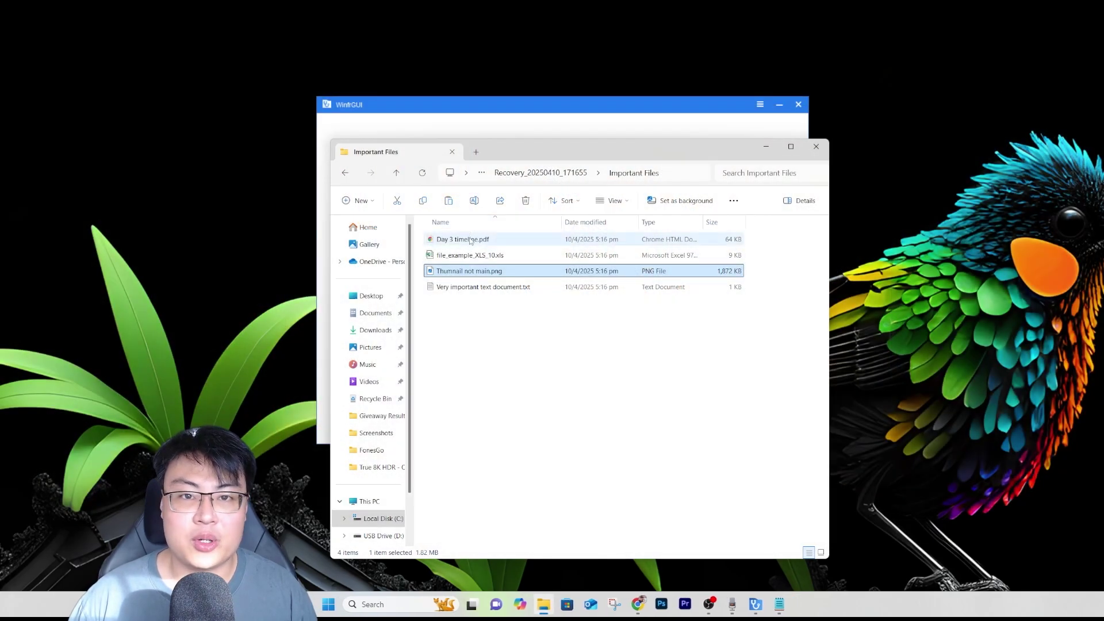
pyautogui.doubleClick(470, 241)
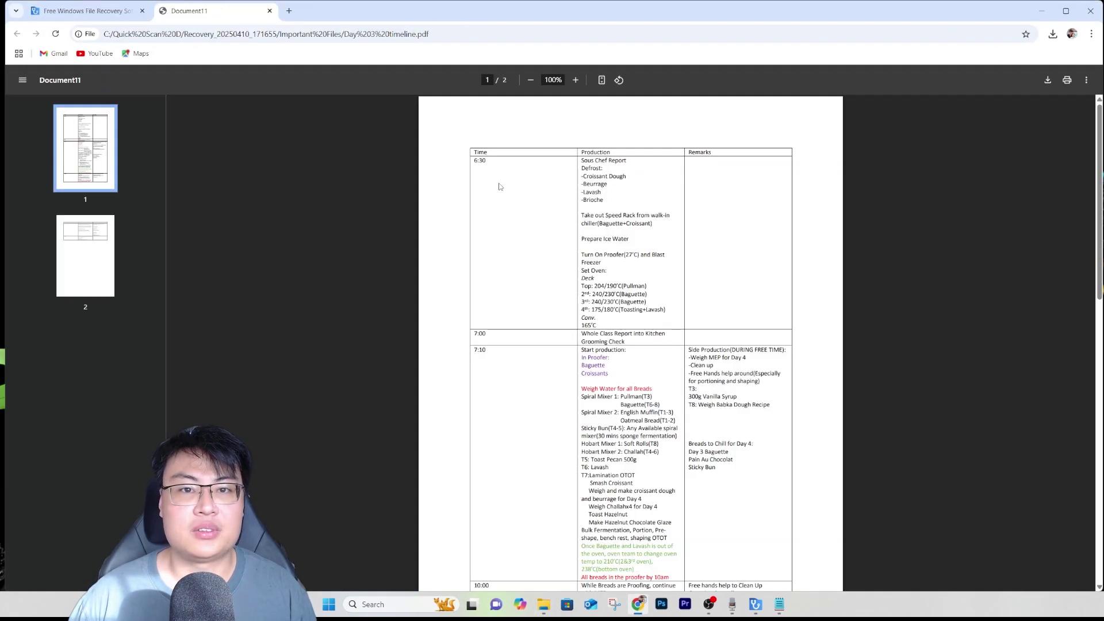
pyautogui.scroll(-10, 589, 345)
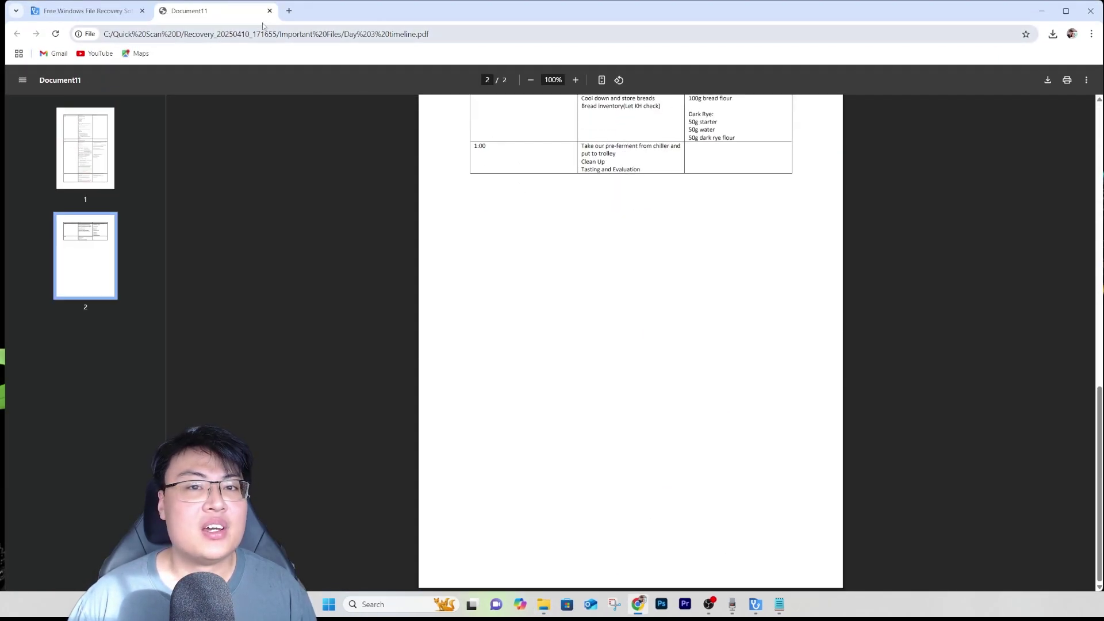
pyautogui.hotkey('ctrl', 'w')
pyautogui.click(1041, 11)
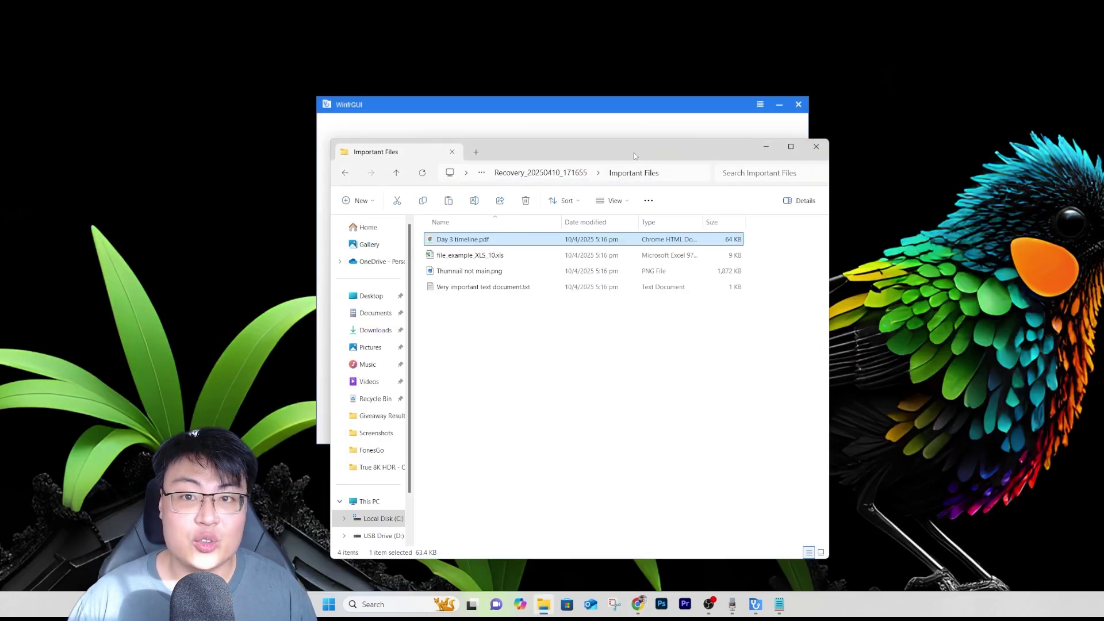
# Look inside the Others folder of Recovery_20250410_171655, then close the window.
pyautogui.moveTo(635, 153); pyautogui.dragTo(626, 158)
pyautogui.click(536, 178)
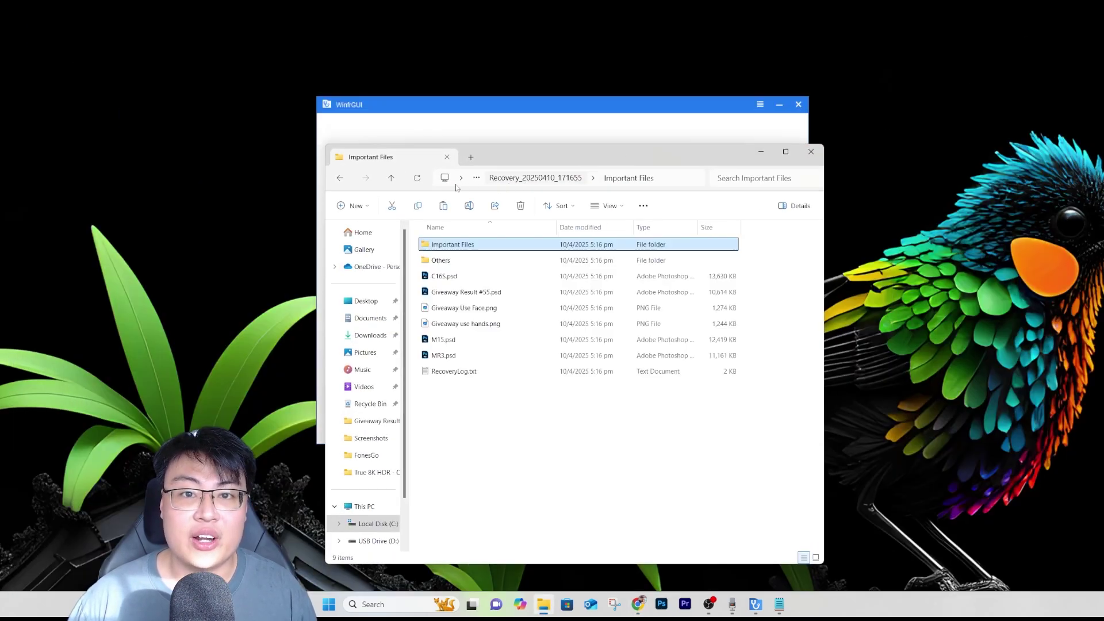
pyautogui.click(488, 257)
pyautogui.doubleClick(488, 257)
pyautogui.click(340, 178)
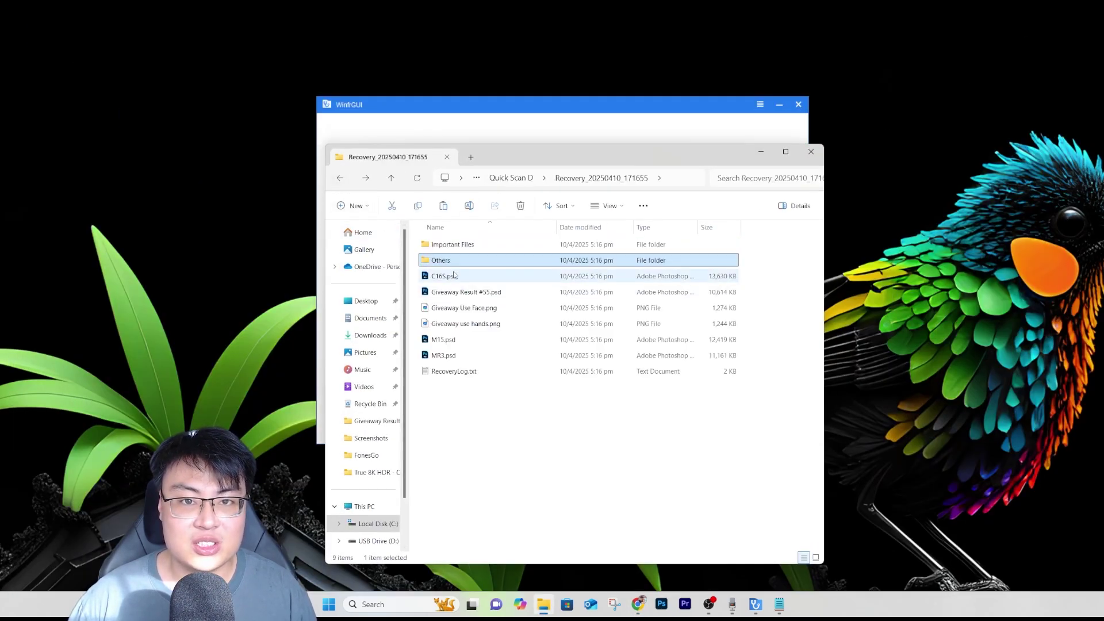
pyautogui.moveTo(705, 154); pyautogui.dragTo(639, 176)
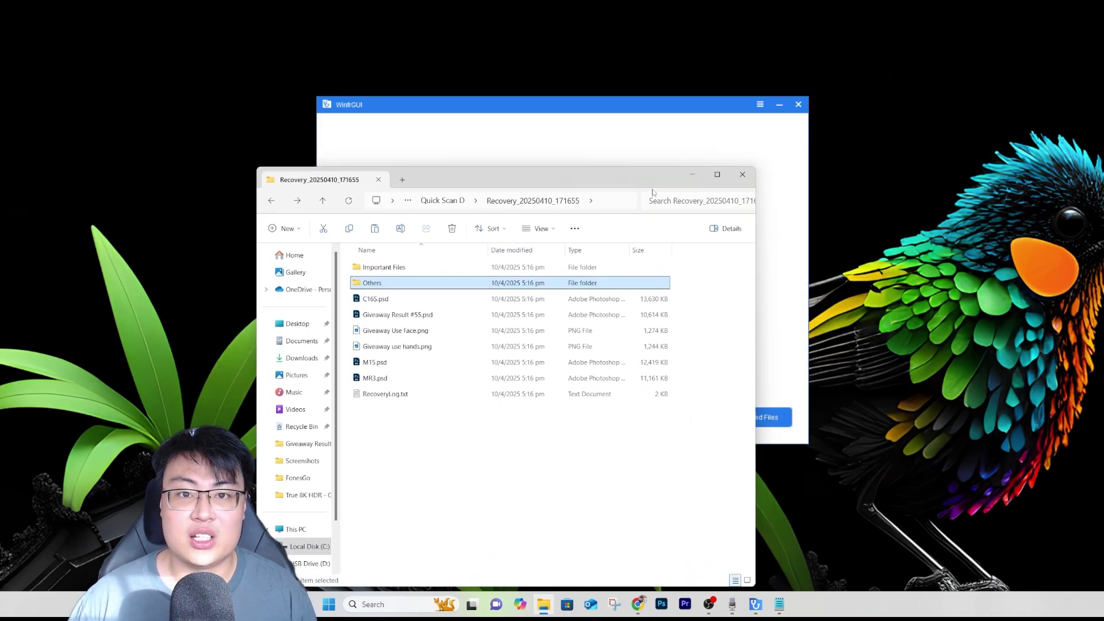
pyautogui.click(743, 175)
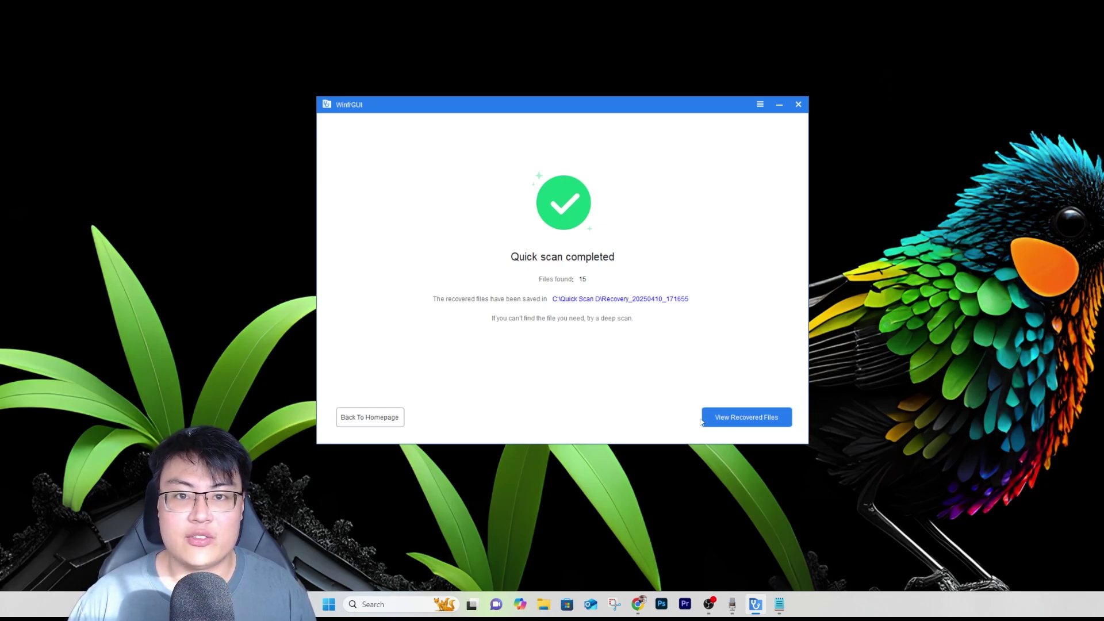
# Switch to Deep Scan, start scanning D:, then stop the scan at 3%.
pyautogui.click(370, 417)
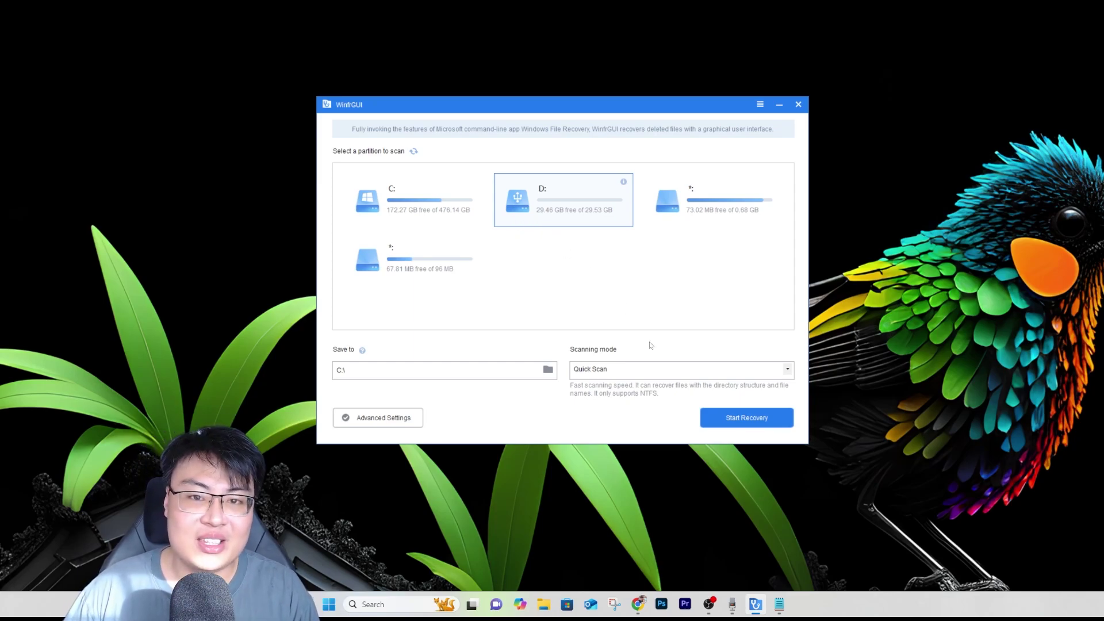
pyautogui.click(658, 371)
pyautogui.click(657, 389)
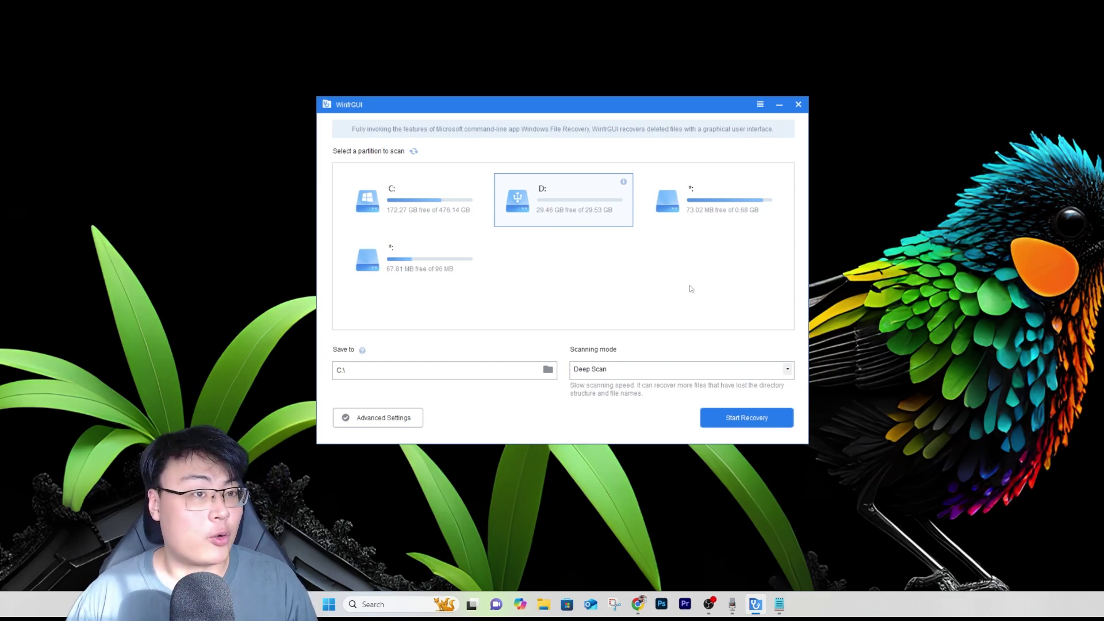
pyautogui.click(733, 417)
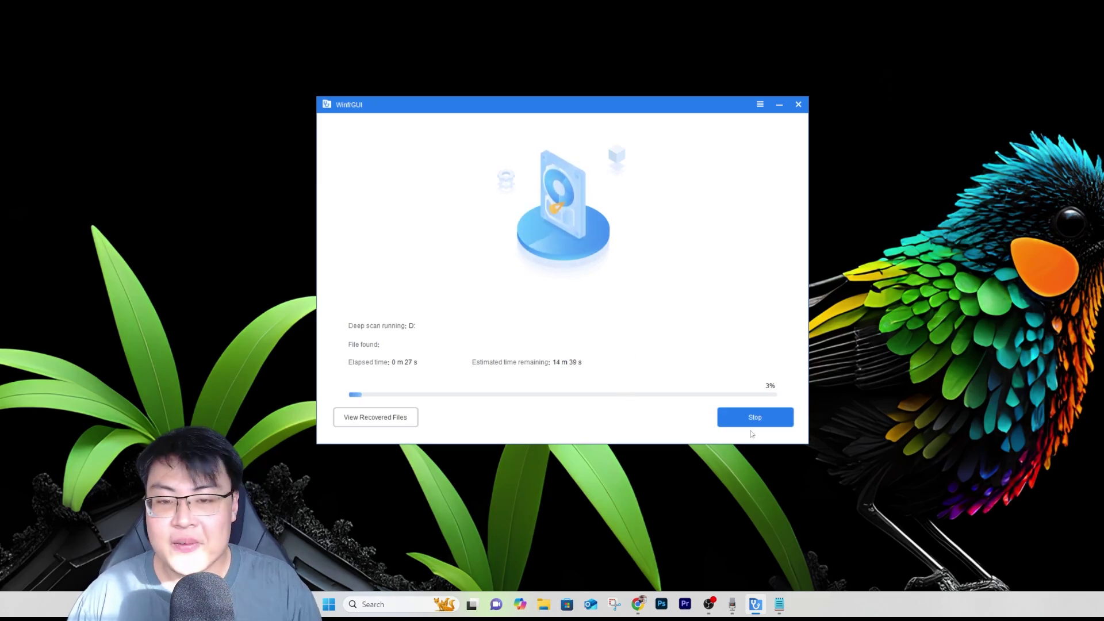
pyautogui.click(754, 417)
pyautogui.click(593, 309)
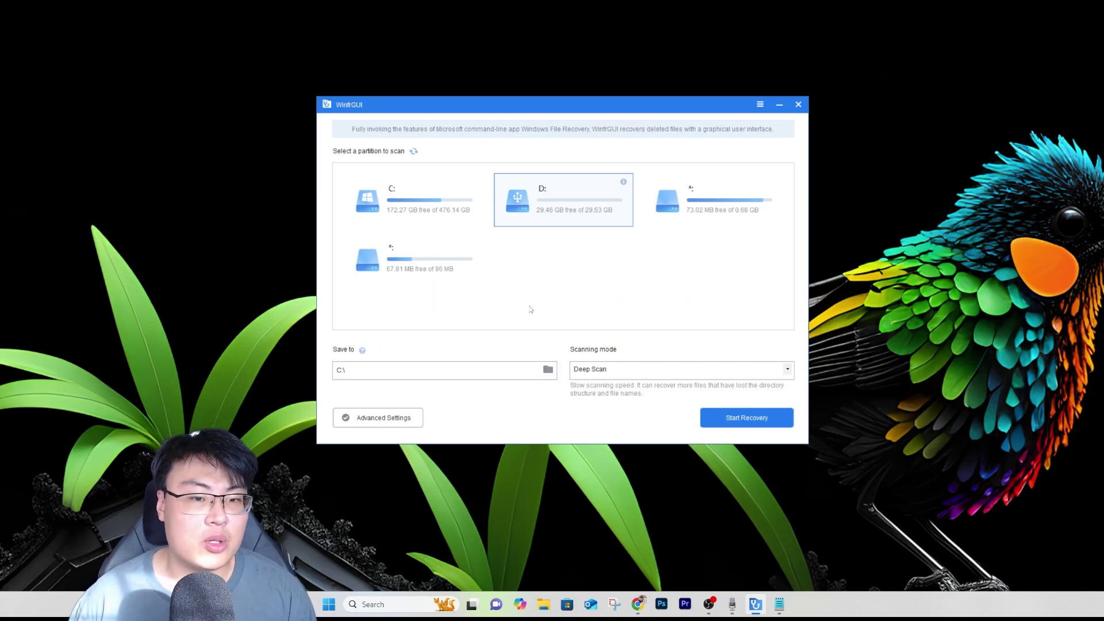
# Set the scanning mode back to Quick Scan.
pyautogui.click(596, 370)
pyautogui.click(592, 378)
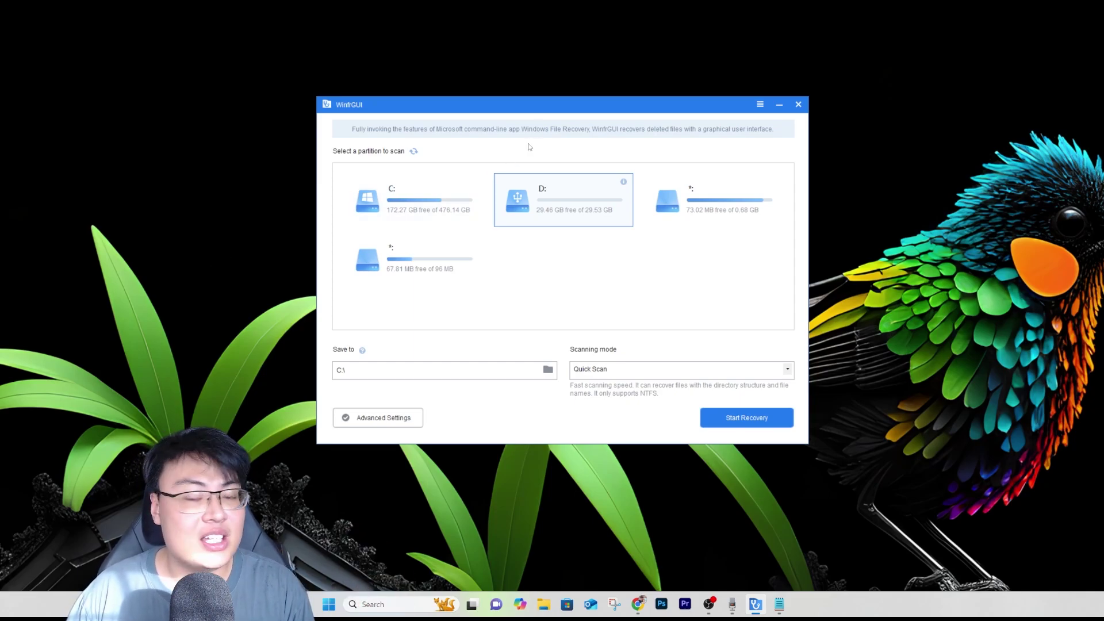
pyautogui.moveTo(551, 114)
pyautogui.mouseDown()
pyautogui.moveTo(540, 117)
pyautogui.moveTo(558, 102)
pyautogui.mouseUp()
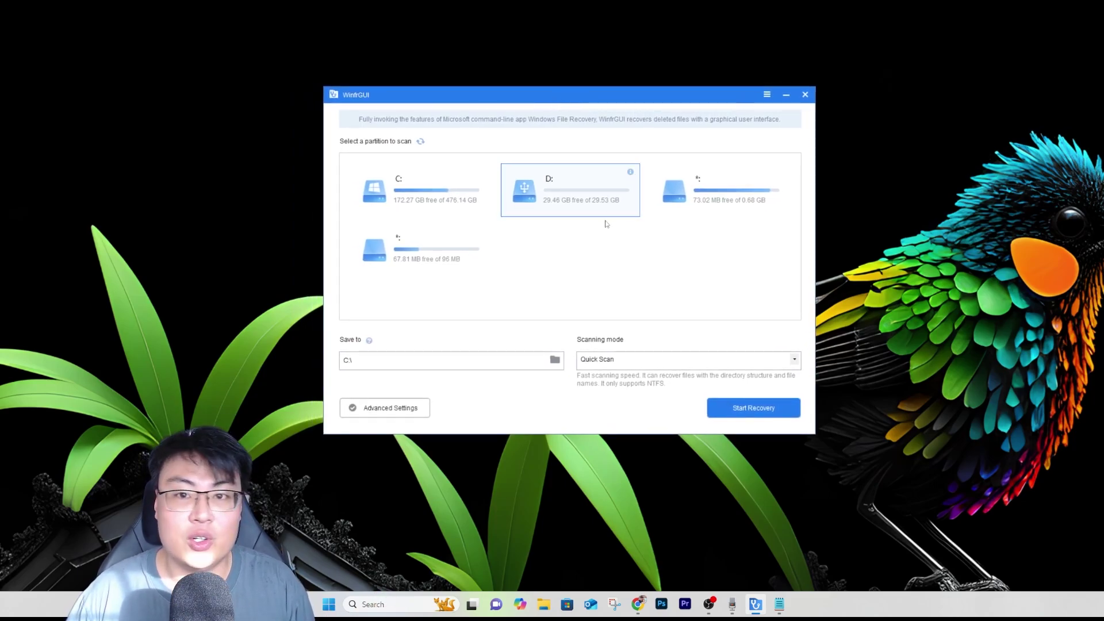
pyautogui.click(767, 94)
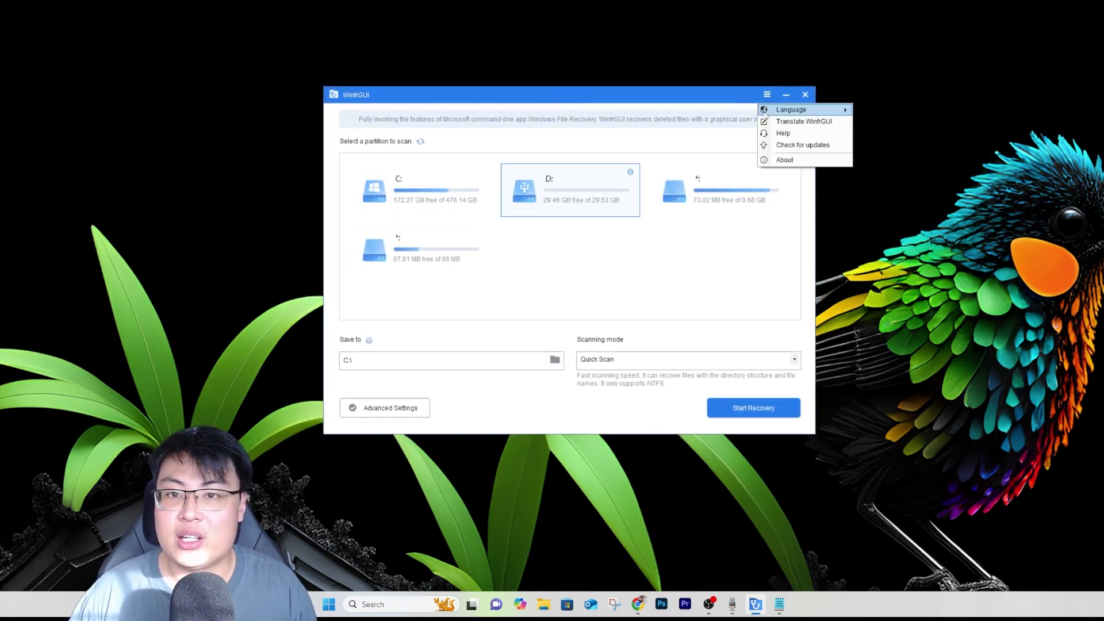
pyautogui.click(711, 146)
# Switch the interface language to 한국어 (Korean), then back to English.
pyautogui.click(767, 95)
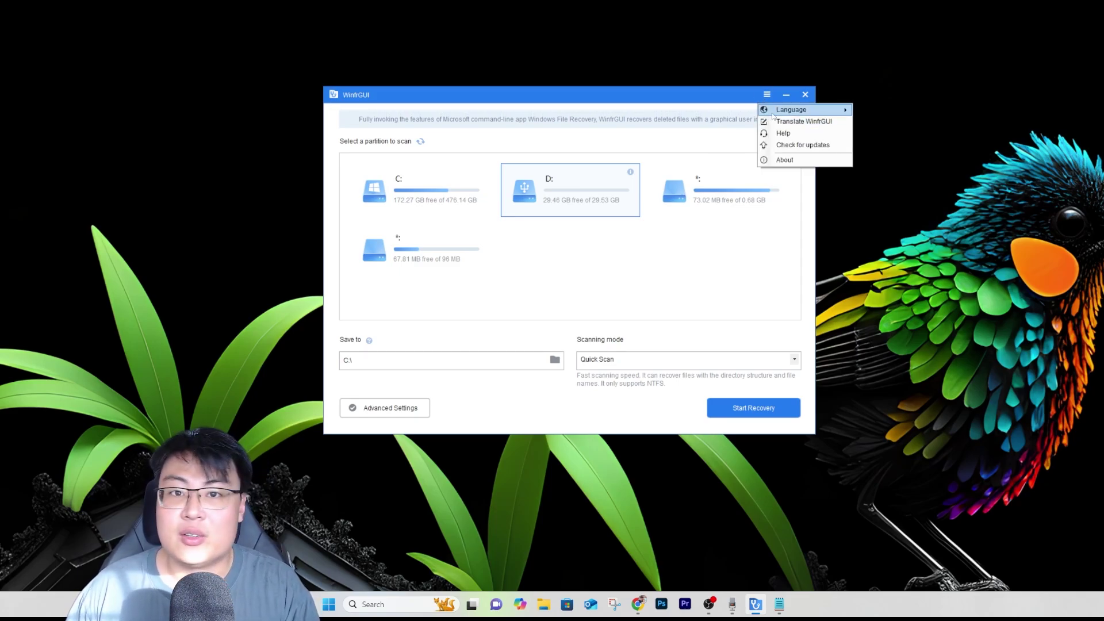
pyautogui.moveTo(778, 109)
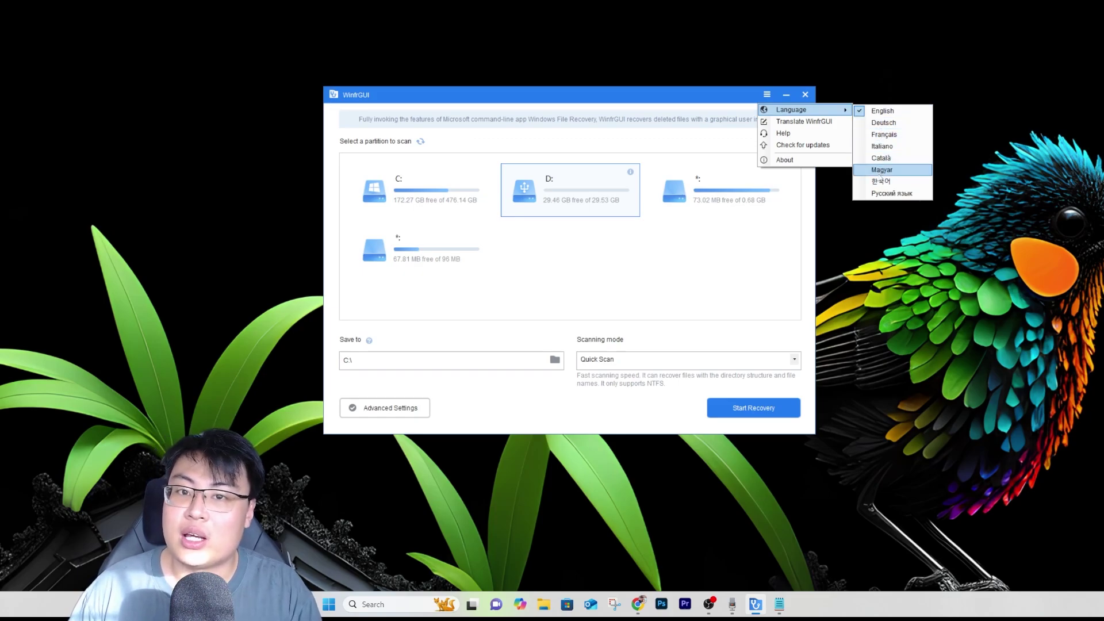
pyautogui.click(882, 181)
pyautogui.click(766, 94)
pyautogui.moveTo(778, 109)
pyautogui.click(863, 110)
pyautogui.click(767, 94)
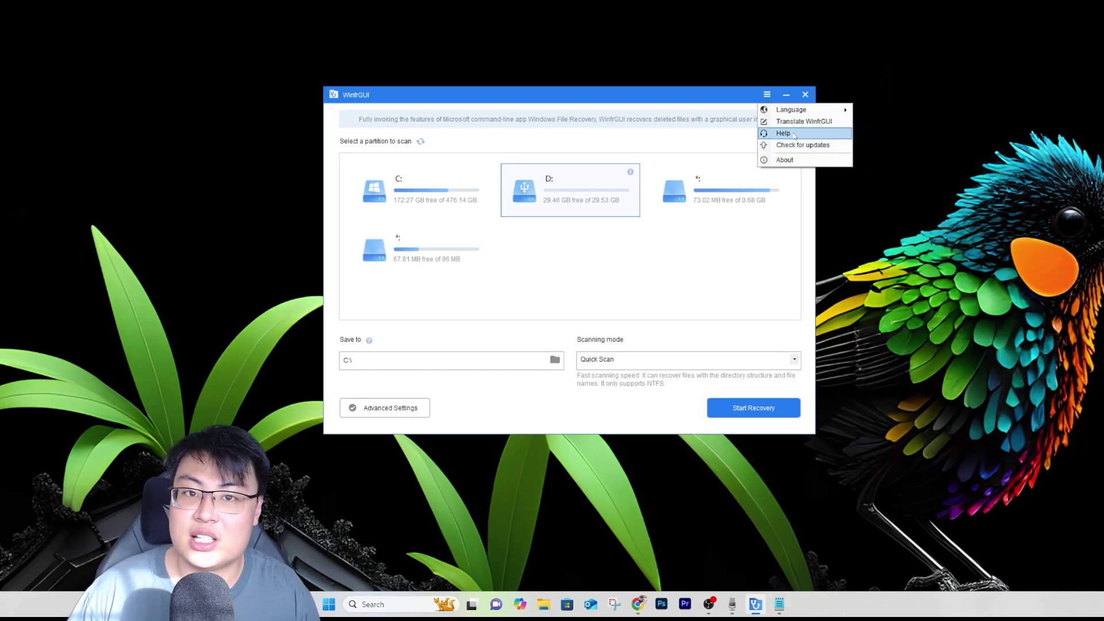
pyautogui.click(637, 264)
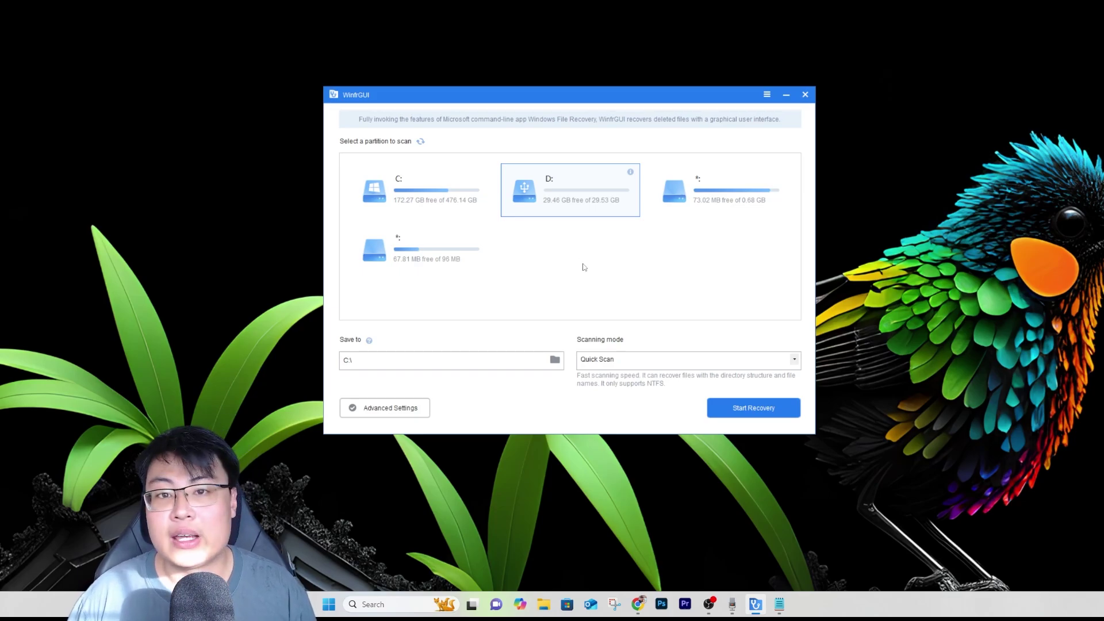
# Look over WinfrGUI's Advanced Settings file types and target folders, then cancel without changes.
pyautogui.click(384, 408)
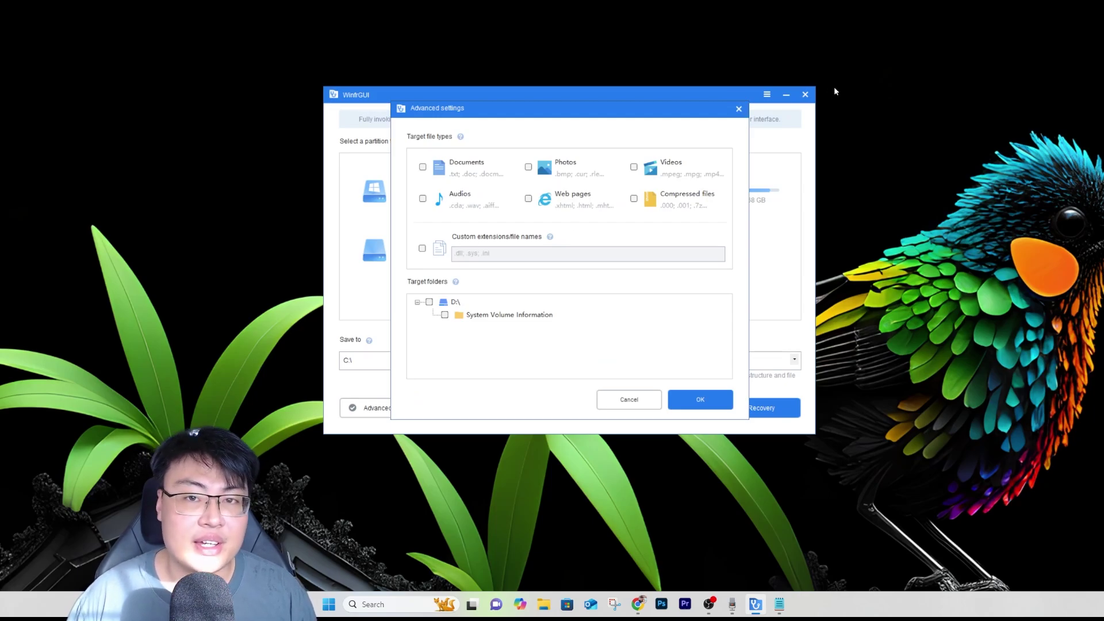
pyautogui.click(741, 113)
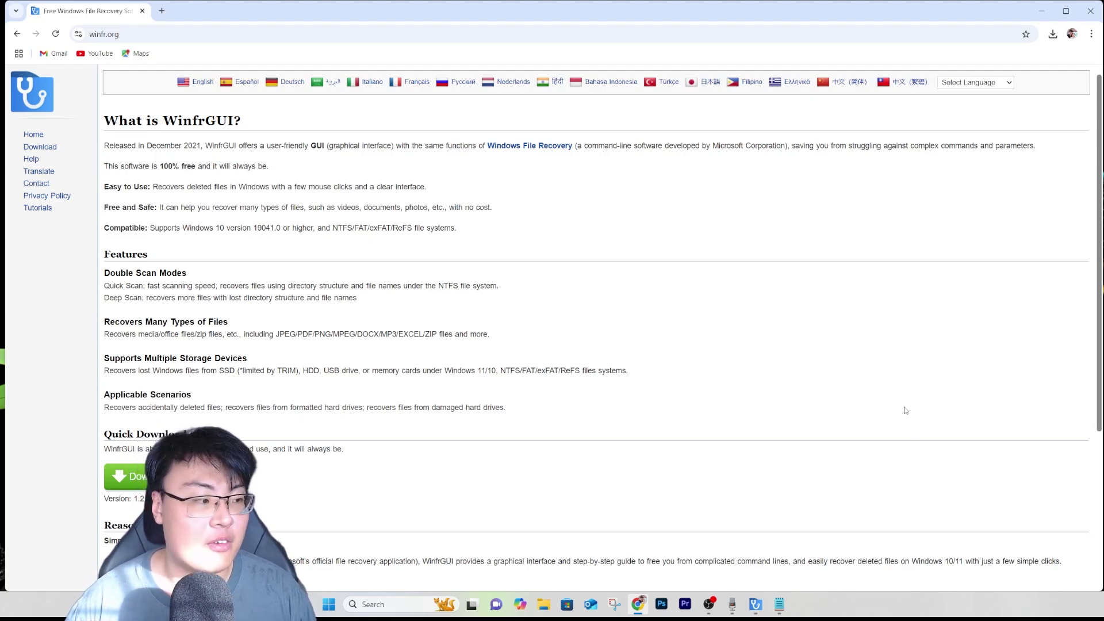
pyautogui.middleClick(905, 440)
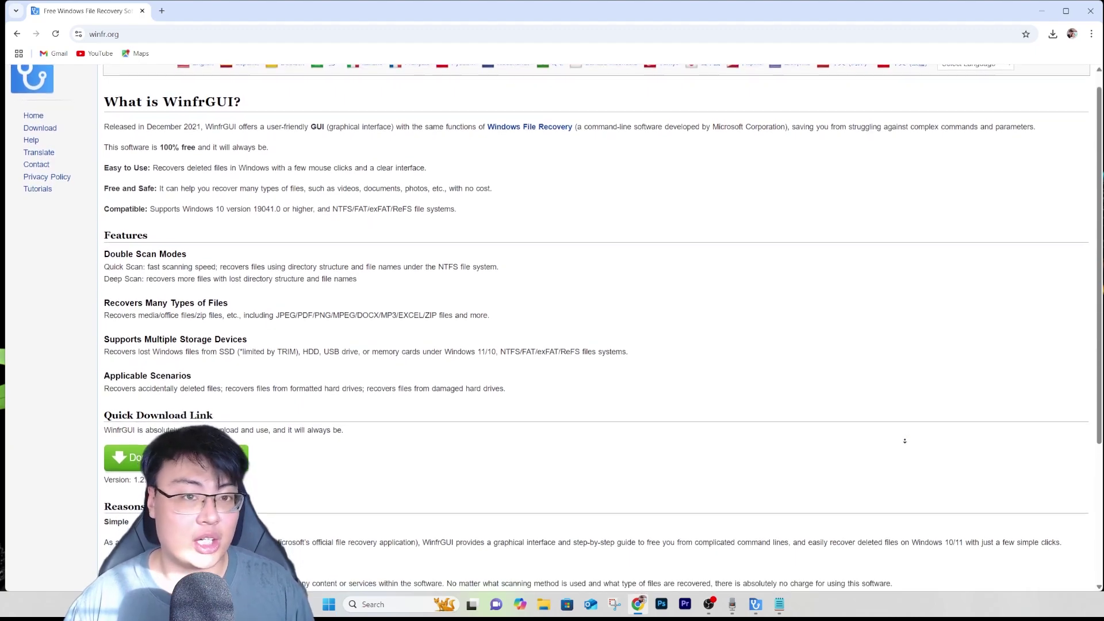